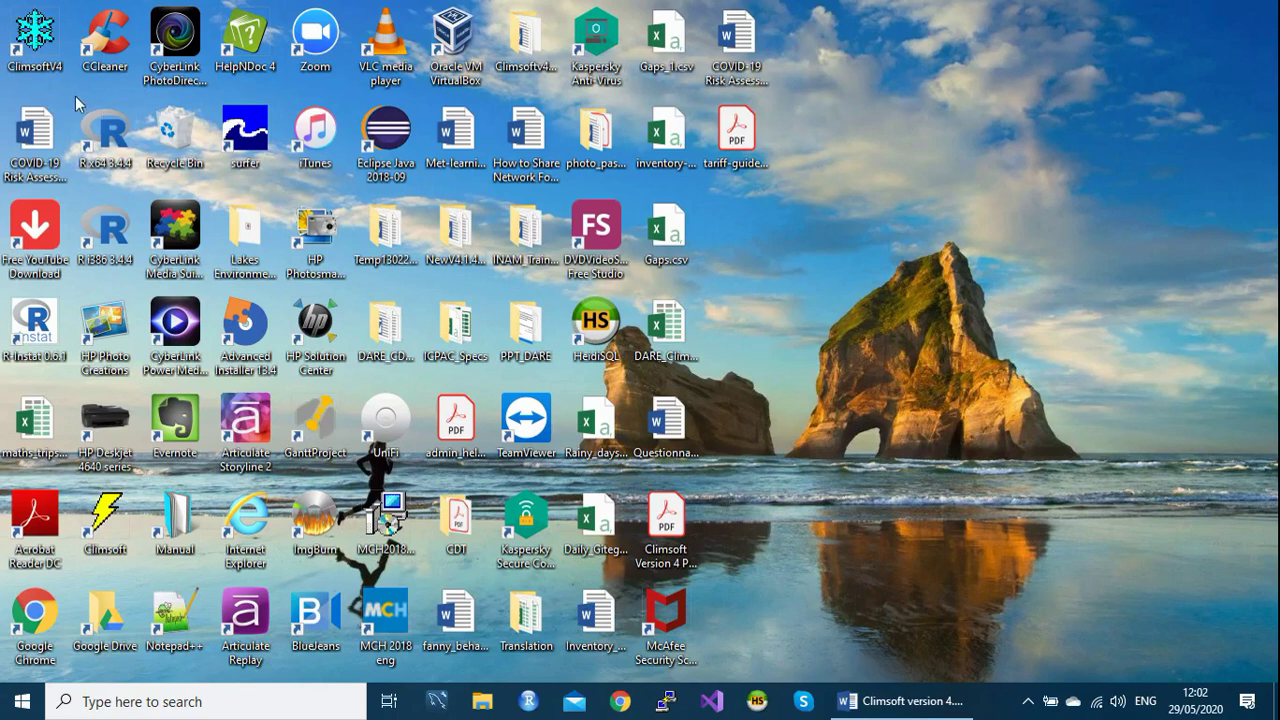
# Launch ClimsoftV4 from its desktop icon and log in by entering the password.
pyautogui.doubleClick(35, 40)
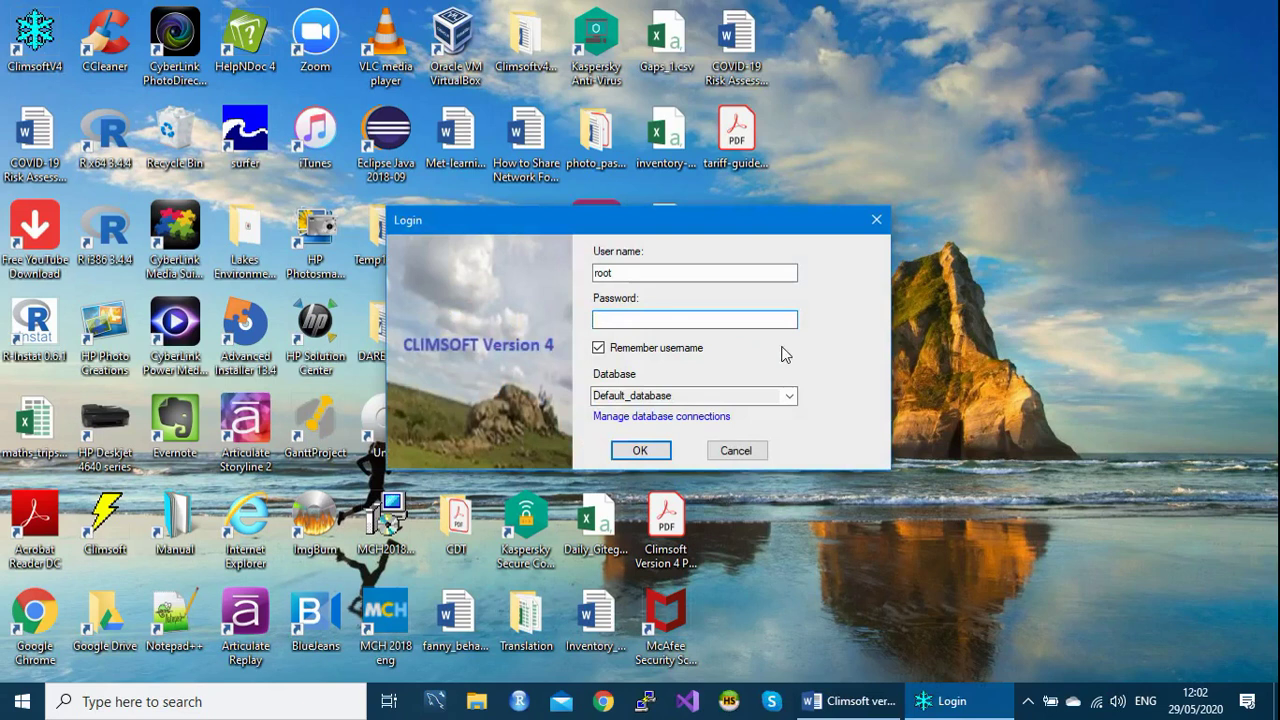
pyautogui.write('admin')
pyautogui.click(651, 458)
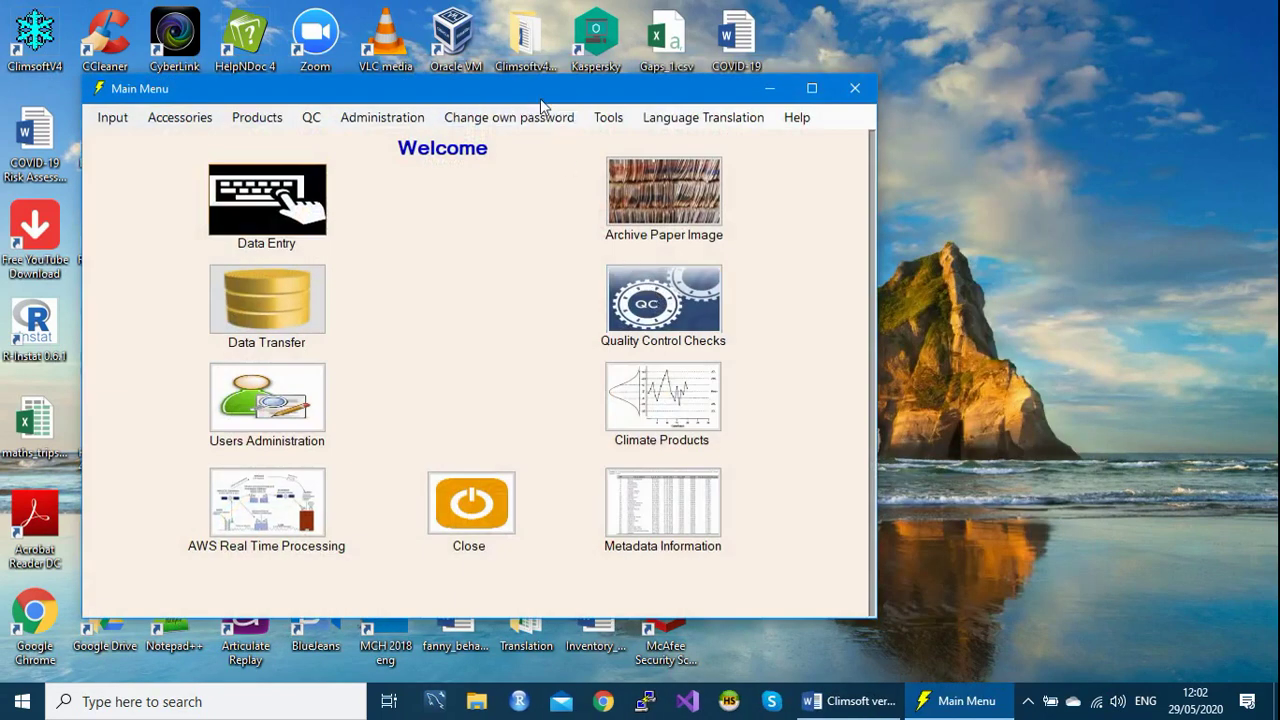
# Move the Climsoft Main Menu window up and to the right, then close it.
pyautogui.moveTo(540, 98); pyautogui.dragTo(637, 59)
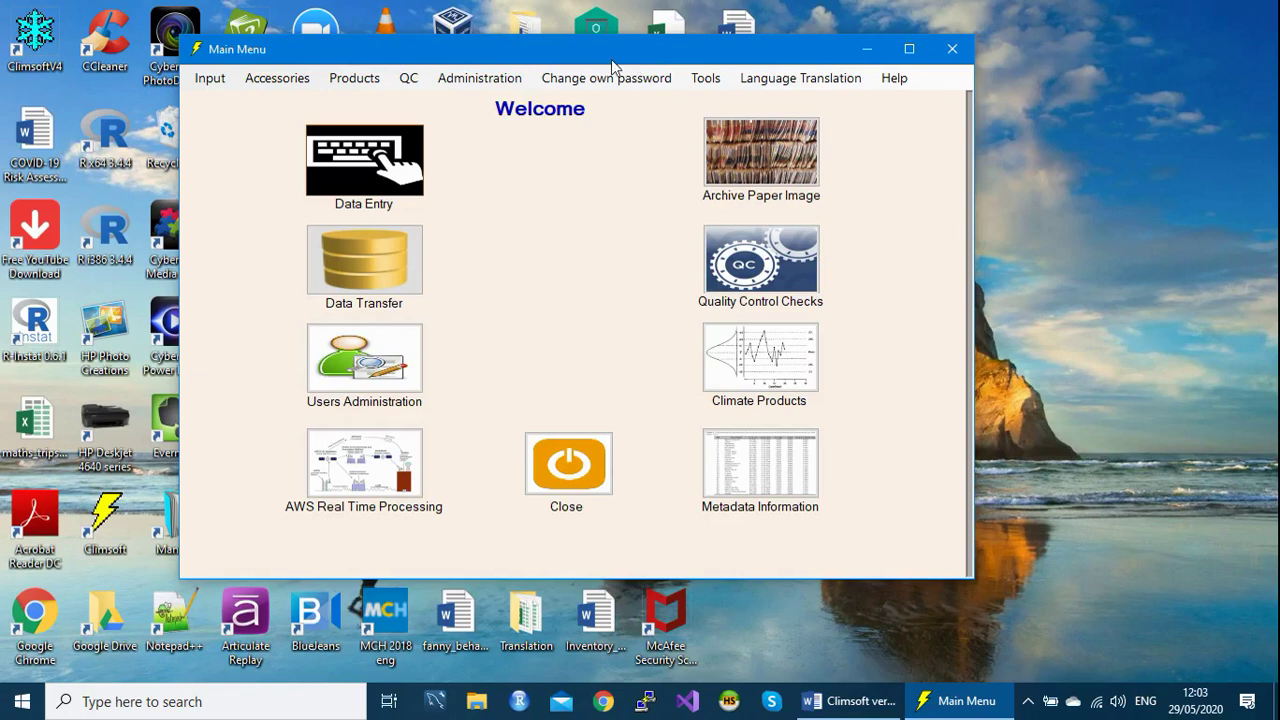
pyautogui.moveTo(613, 62); pyautogui.dragTo(632, 92)
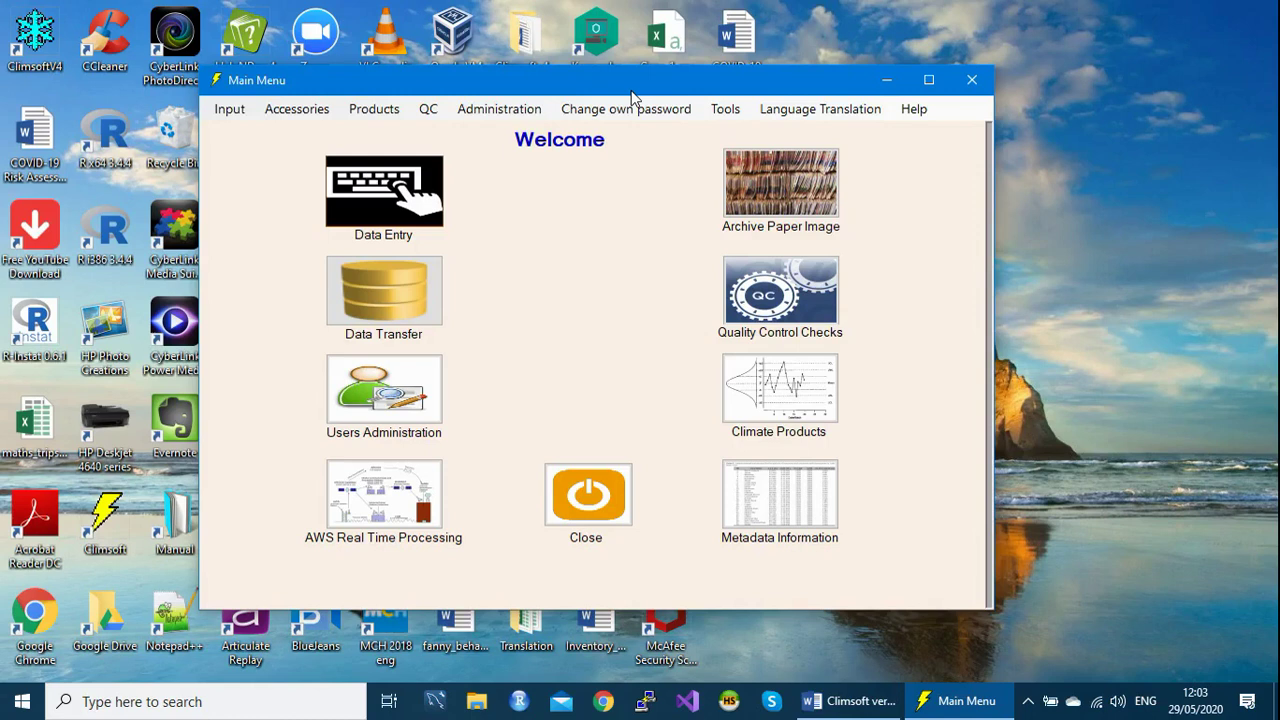
pyautogui.moveTo(631, 91); pyautogui.dragTo(638, 64)
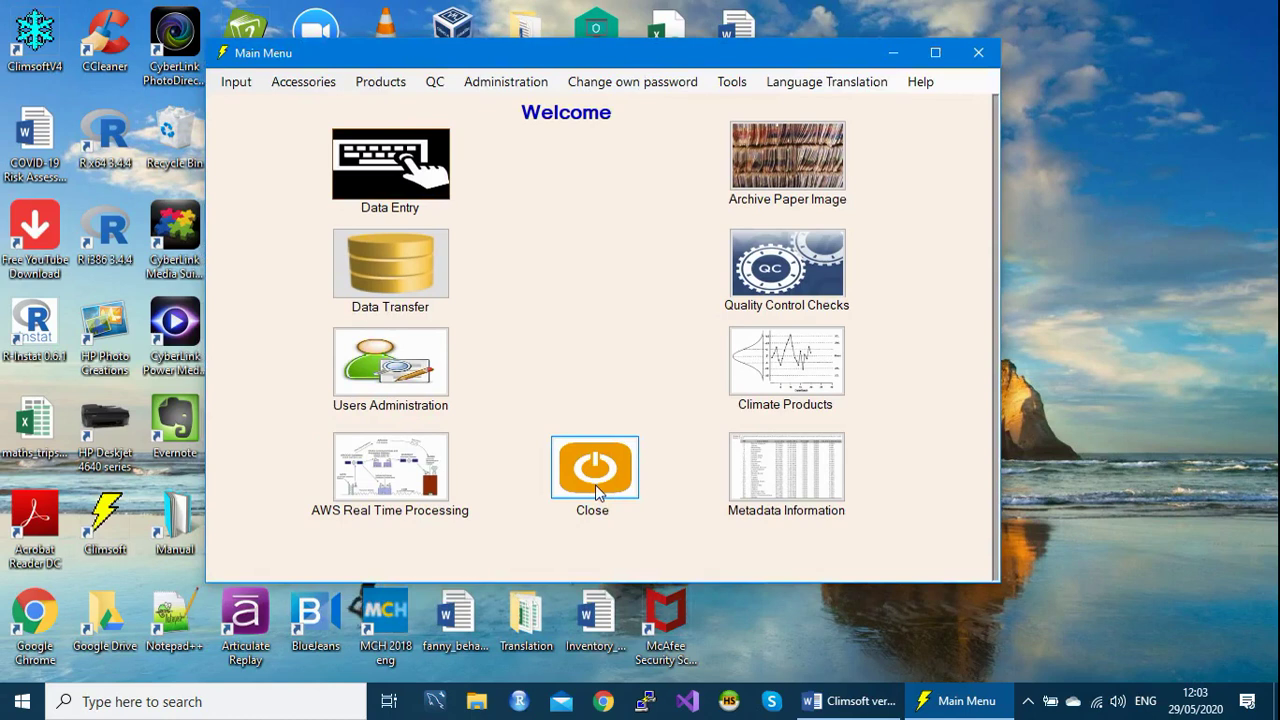
pyautogui.click(595, 470)
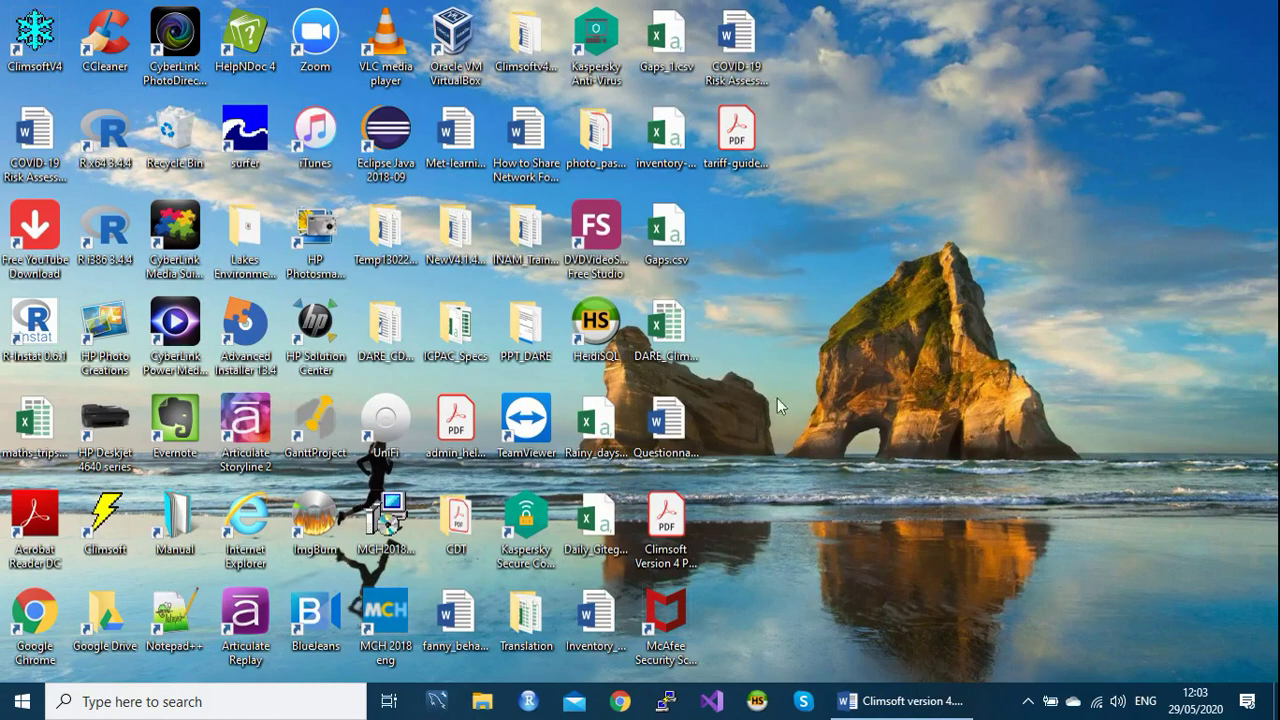
# Restore the Word announcement and open its Climsoft version 4.1.7 hyperlink in the browser.
pyautogui.click(887, 704)
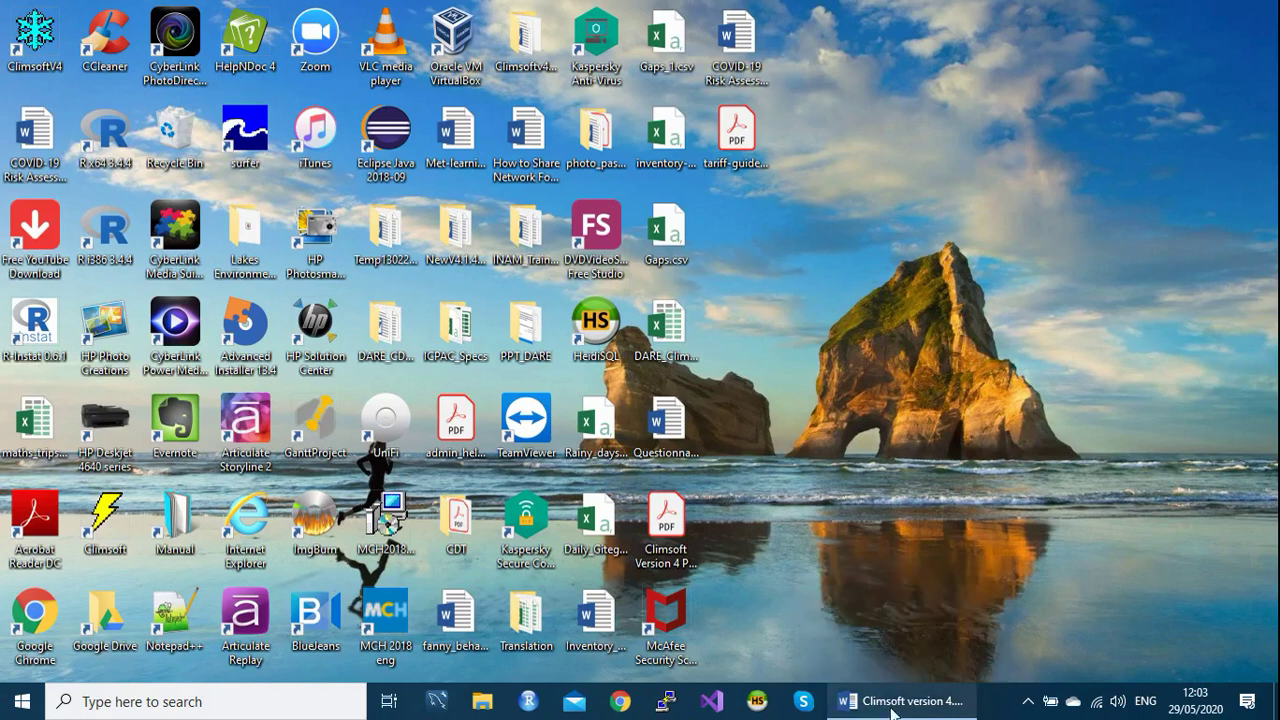
pyautogui.click(893, 705)
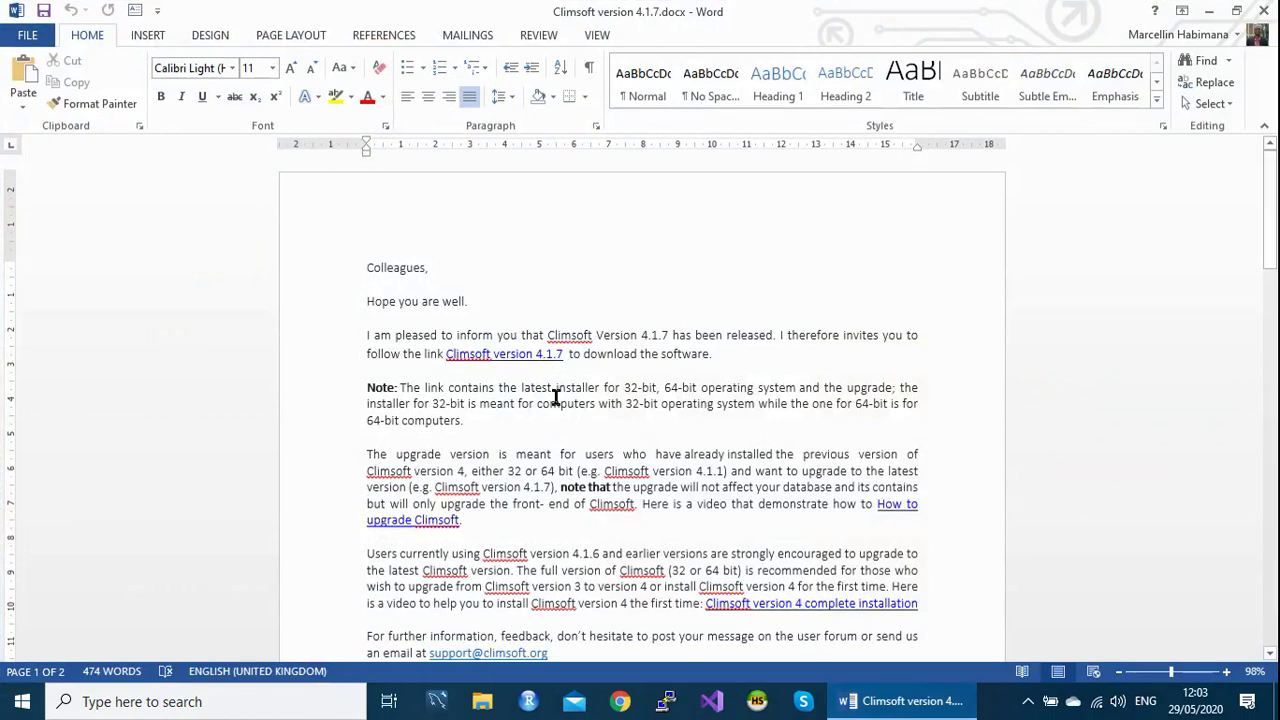
pyautogui.moveTo(1274, 200); pyautogui.dragTo(1277, 323)
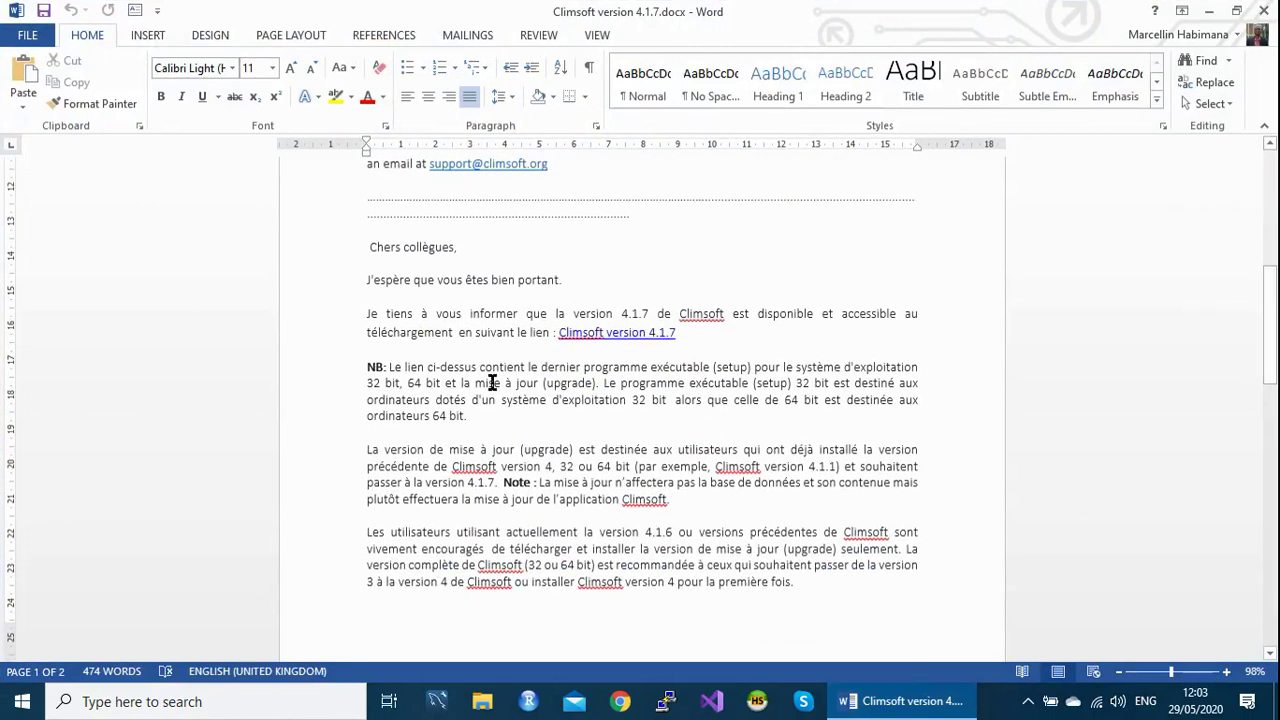
pyautogui.click(693, 334)
pyautogui.moveTo(693, 334); pyautogui.dragTo(558, 333)
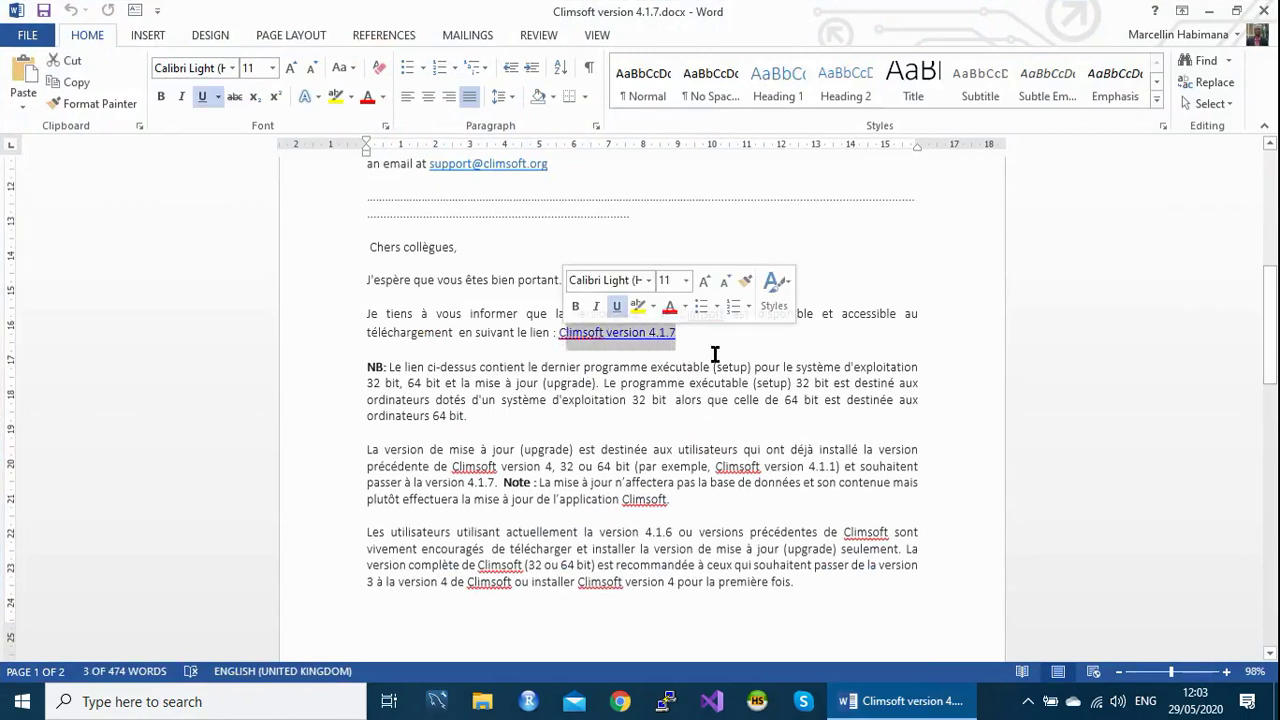
pyautogui.rightClick(622, 340)
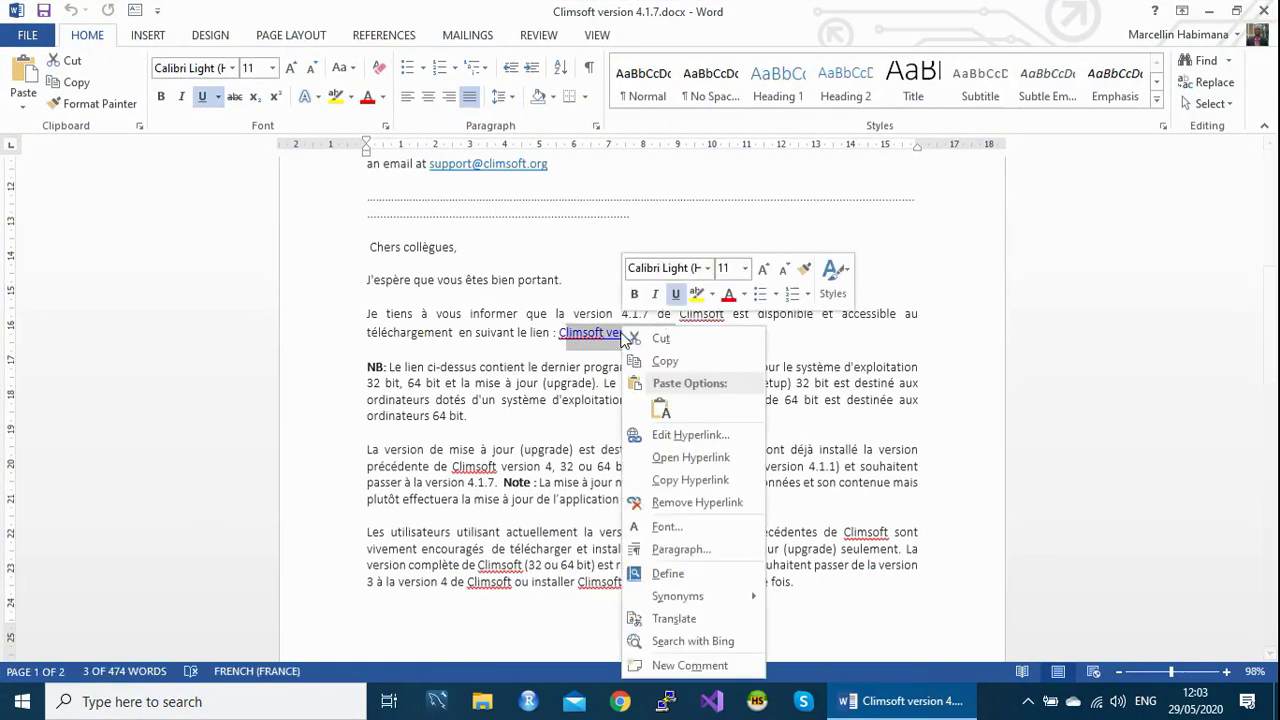
pyautogui.click(690, 457)
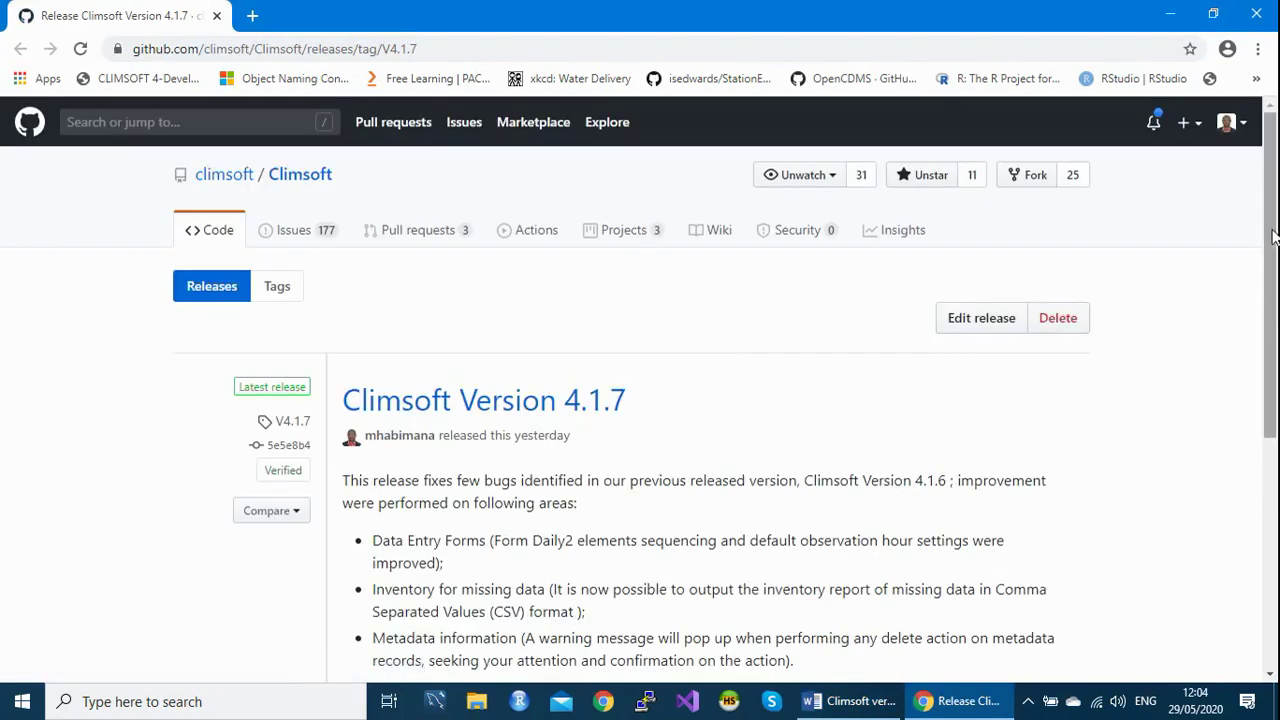
# Go to GitHub's Climsoft releases list and scroll to the 4.1.7 assets, including ClimsoftV4.1.7_upgrade.exe.
pyautogui.moveTo(1273, 235); pyautogui.dragTo(1274, 343)
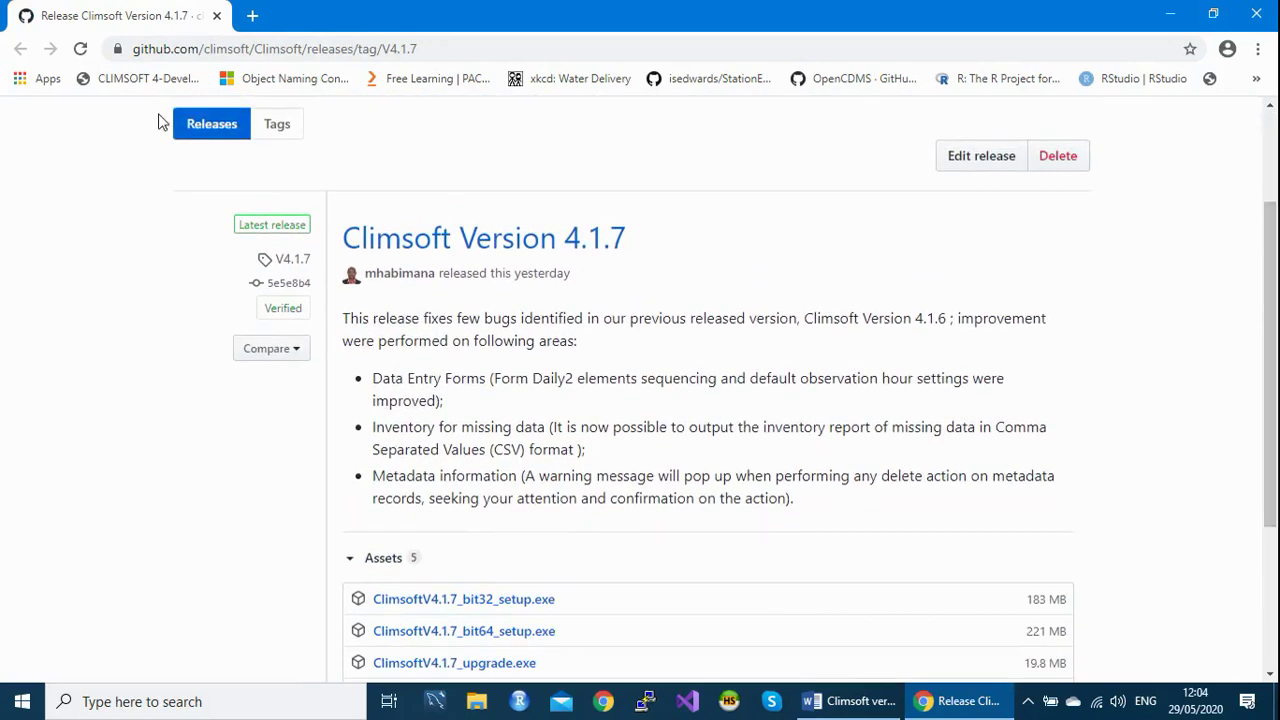
pyautogui.click(196, 131)
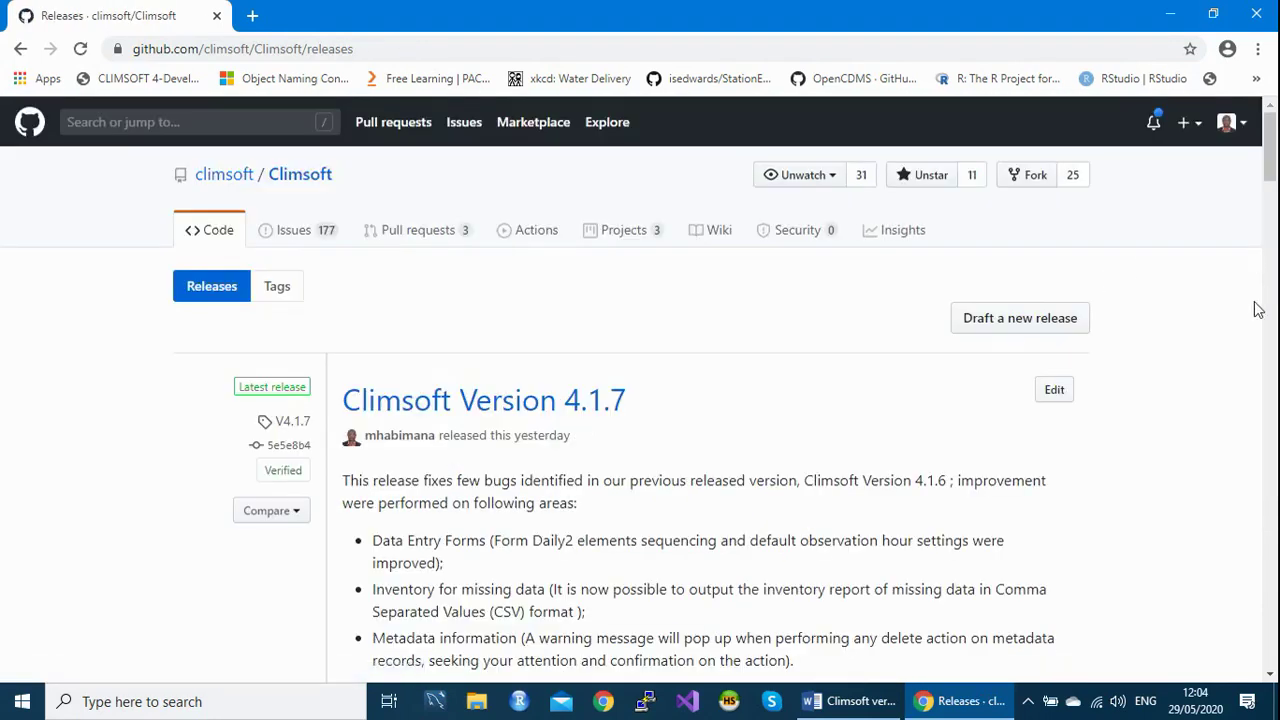
pyautogui.moveTo(1273, 150); pyautogui.dragTo(1276, 216)
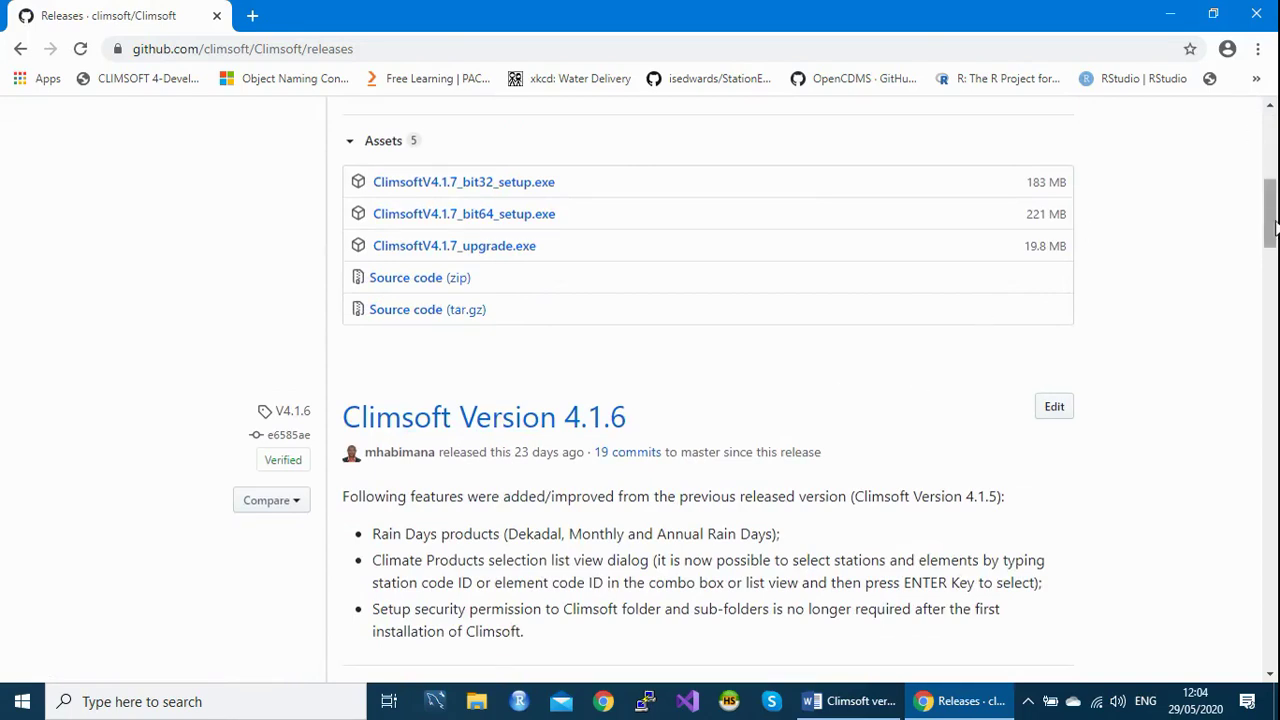
# Highlight the 4.1.7 bullets Data Entry Forms, Inventory for missing data and Metadata information.
pyautogui.moveTo(1272, 228); pyautogui.dragTo(1273, 186)
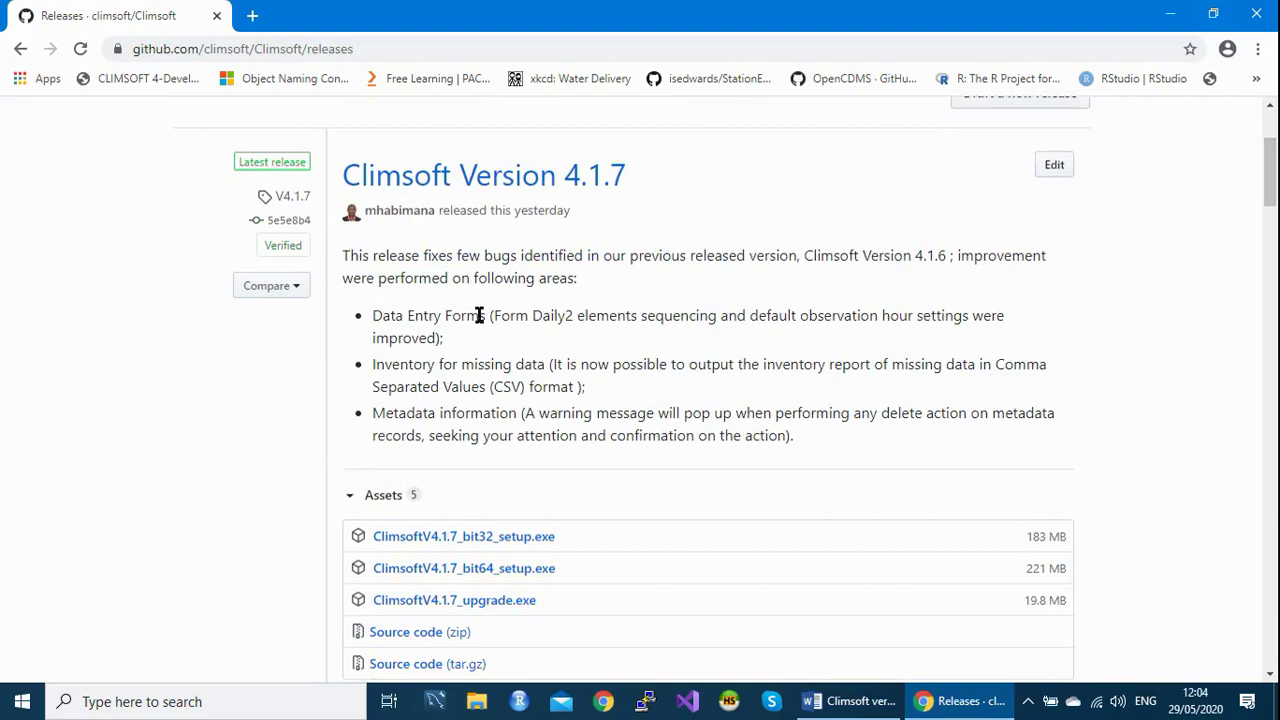
pyautogui.moveTo(488, 318); pyautogui.dragTo(372, 316)
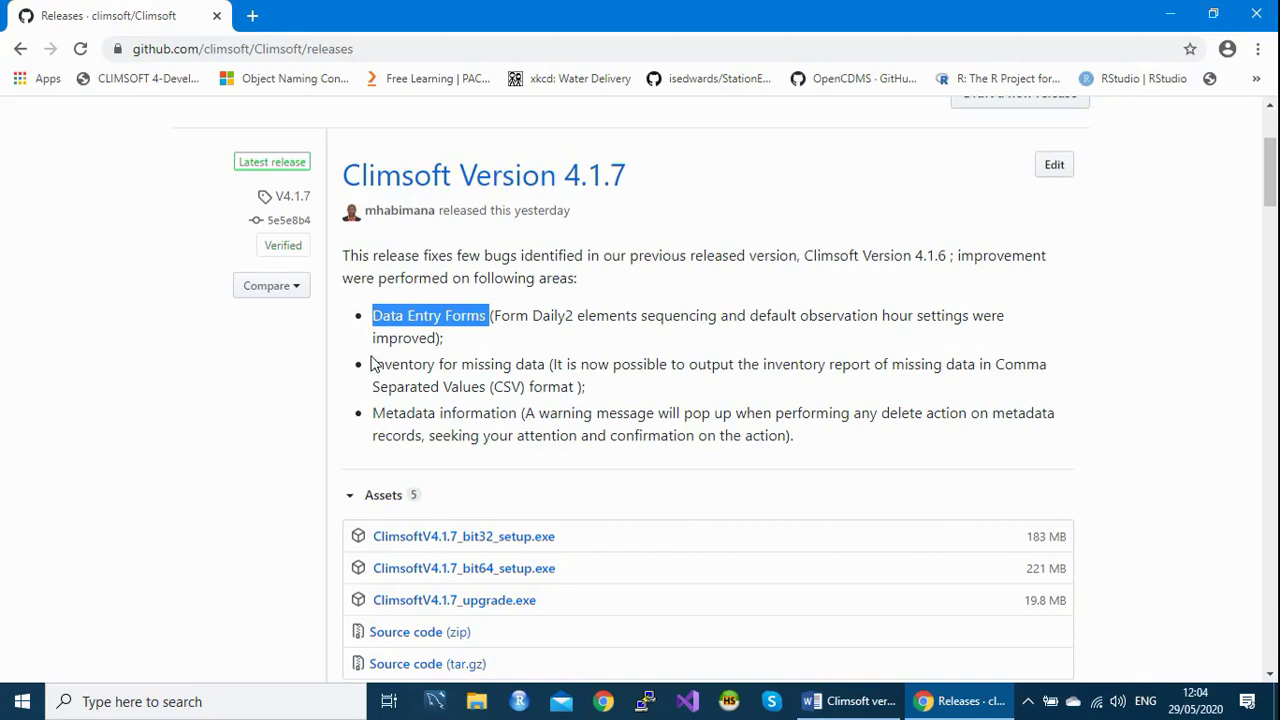
pyautogui.moveTo(373, 364); pyautogui.dragTo(545, 364)
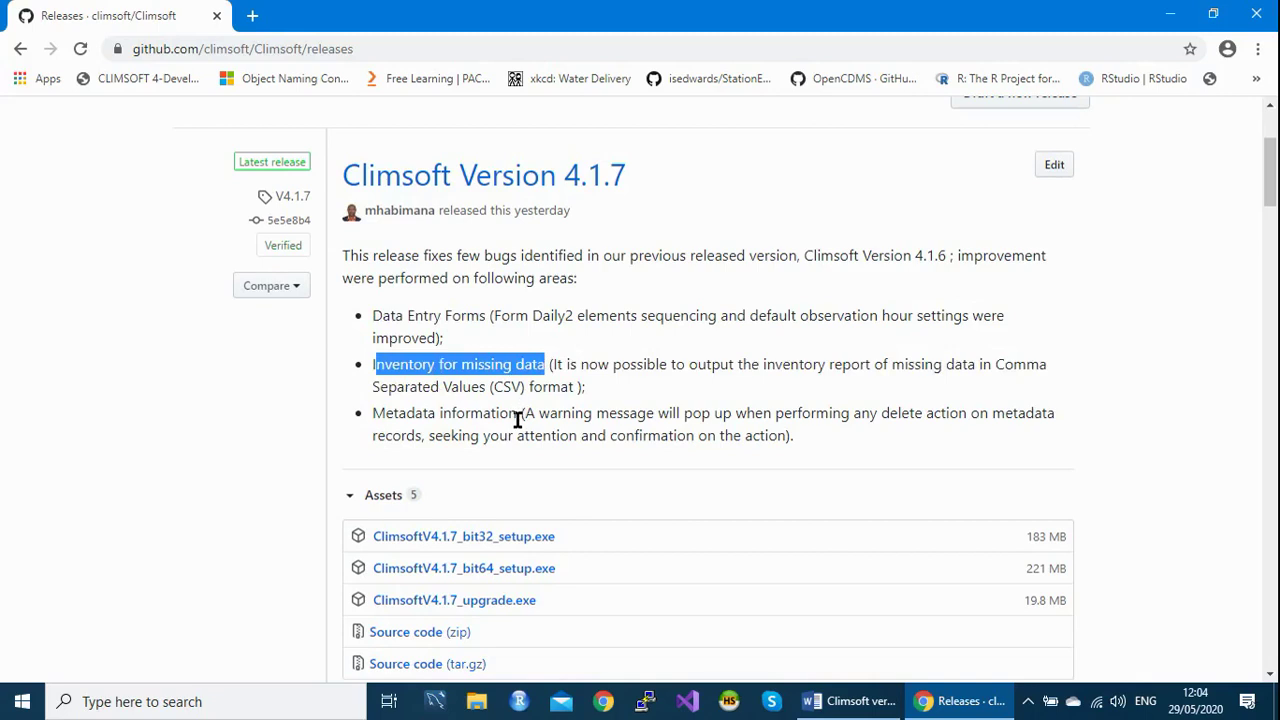
pyautogui.moveTo(519, 412); pyautogui.dragTo(373, 413)
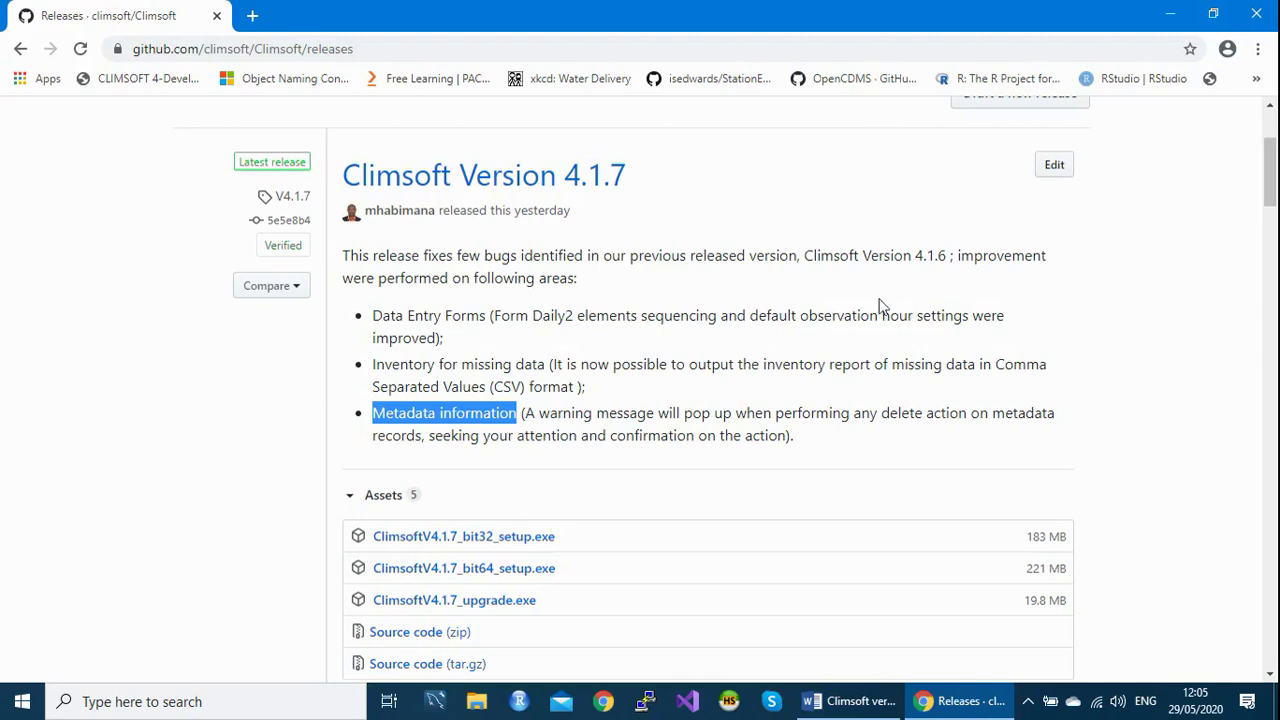
pyautogui.moveTo(1273, 183); pyautogui.dragTo(1273, 207)
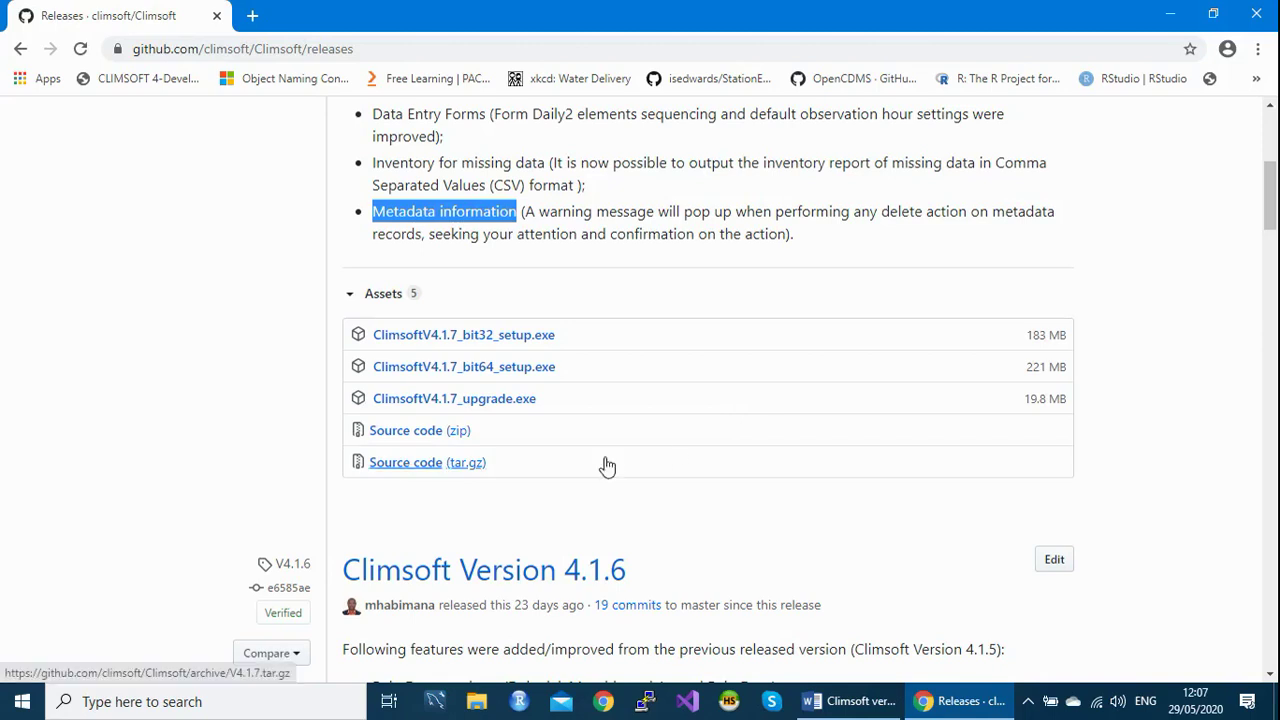
# Start downloading ClimsoftV4.1.7_upgrade.exe and choose Keep on Chrome's dangerous-file warning.
pyautogui.click(470, 399)
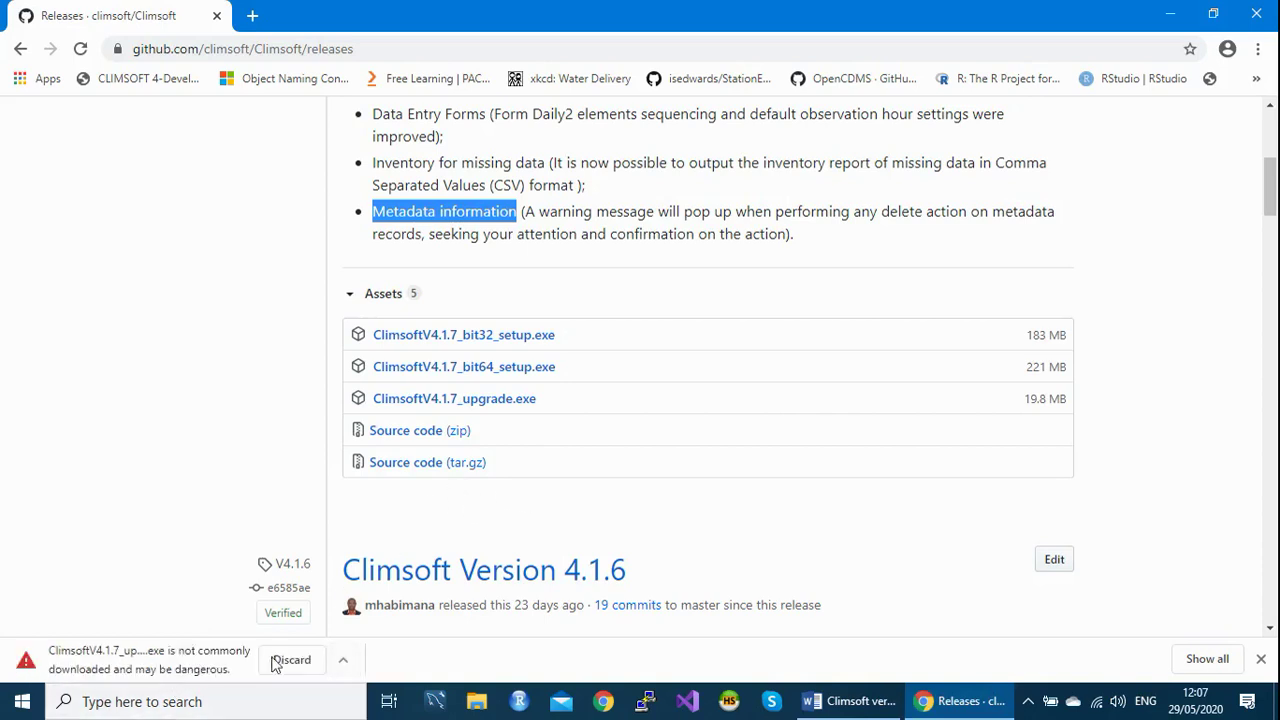
pyautogui.click(344, 665)
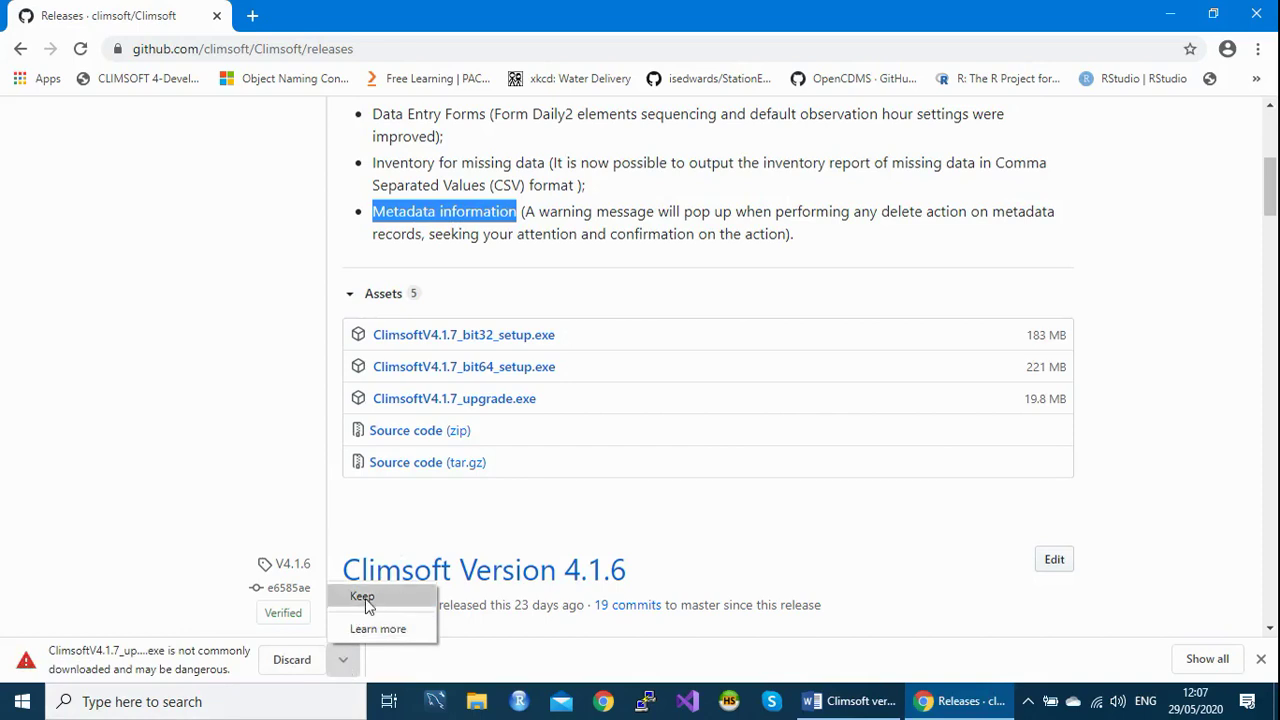
pyautogui.click(363, 597)
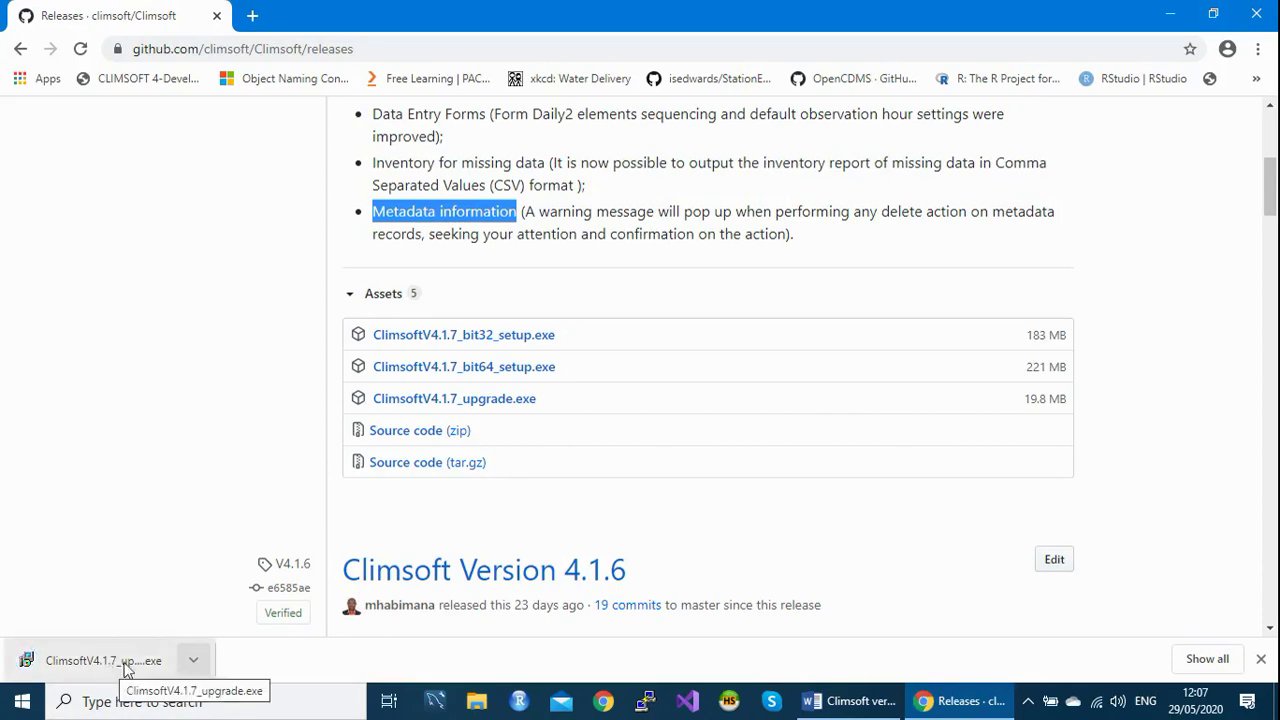
# Open the finished upgrade download, then dismiss the unverified-publisher security warning.
pyautogui.click(194, 663)
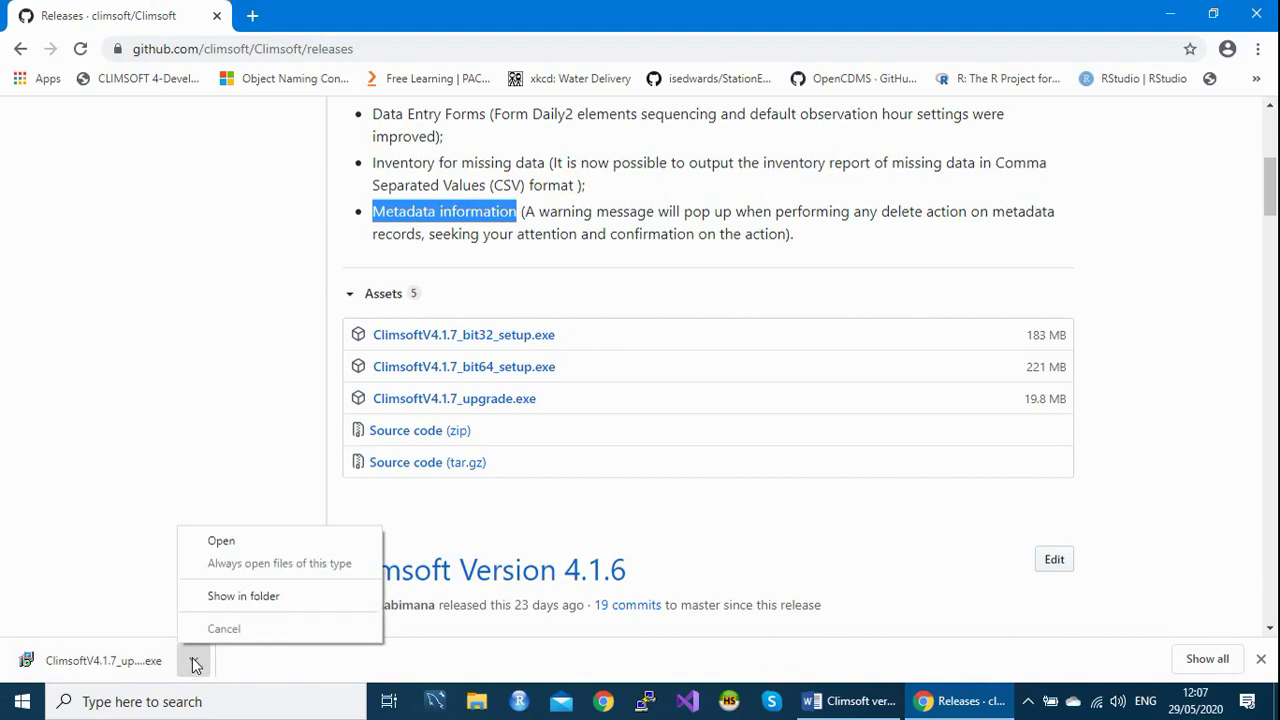
pyautogui.click(222, 541)
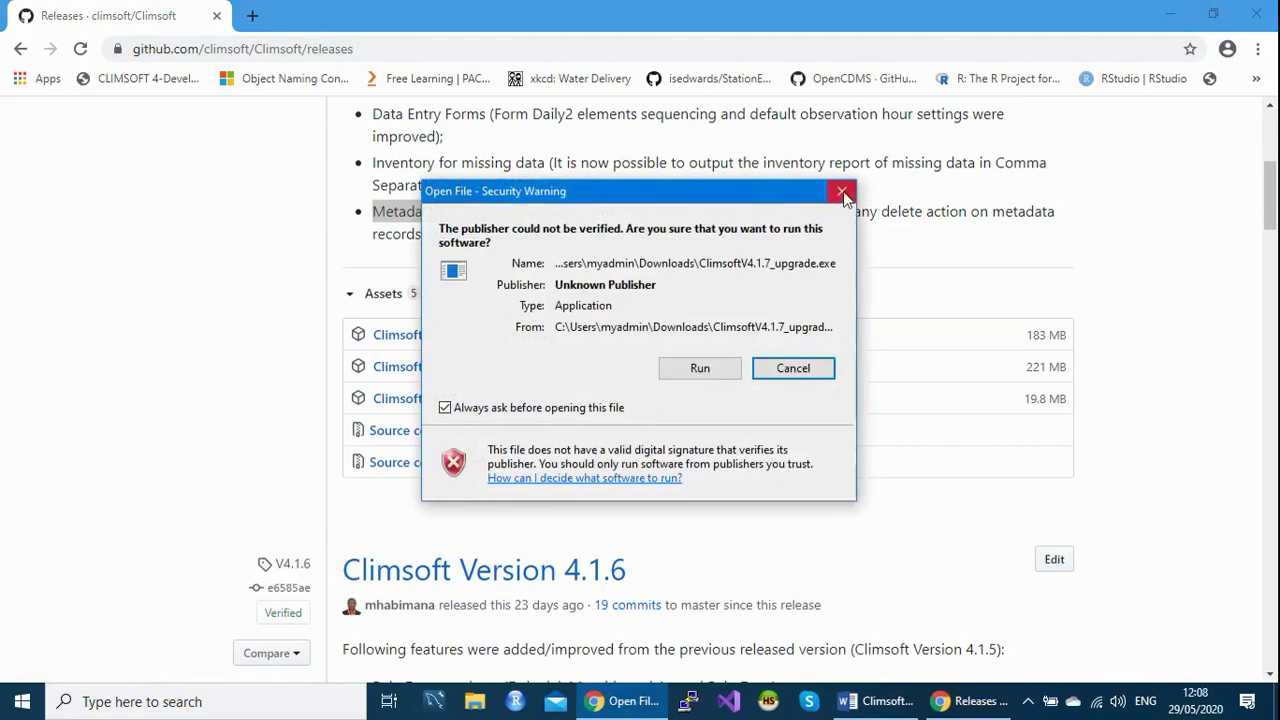
pyautogui.click(842, 191)
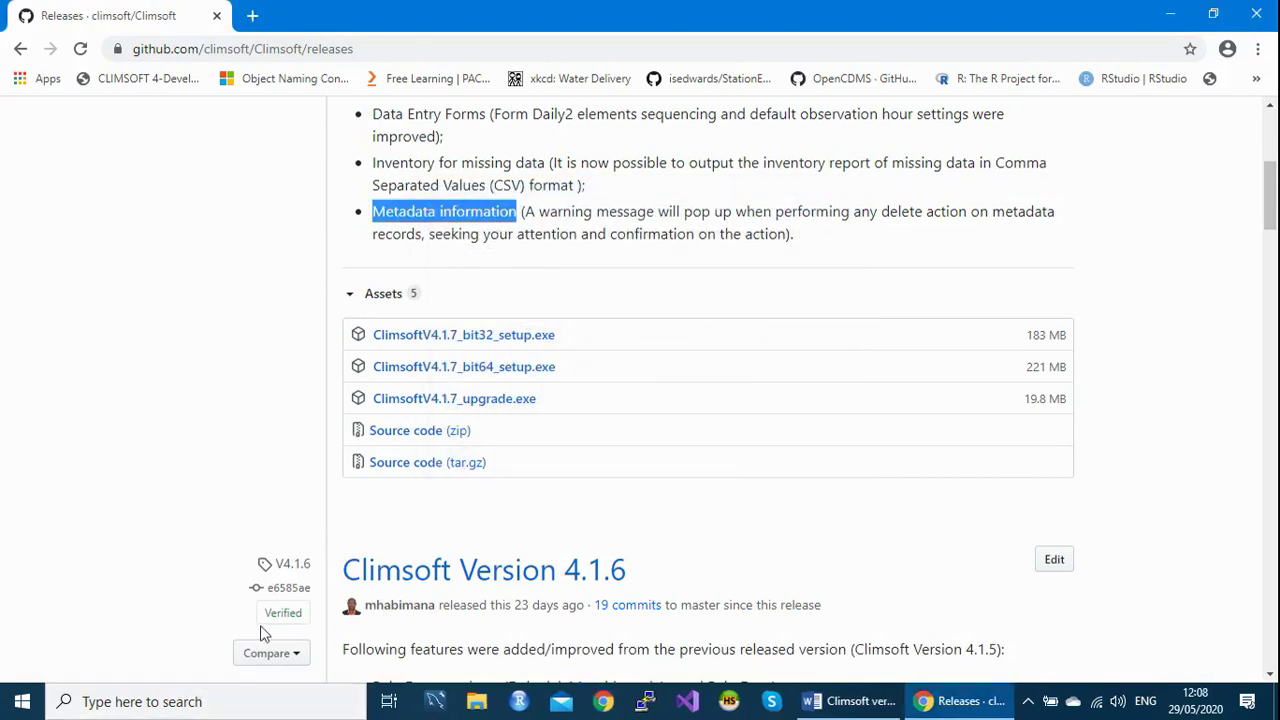
# In File Explorer's Downloads folder, locate ClimsoftV4.1.7_upgrade.exe and close its context menu unused.
pyautogui.click(475, 711)
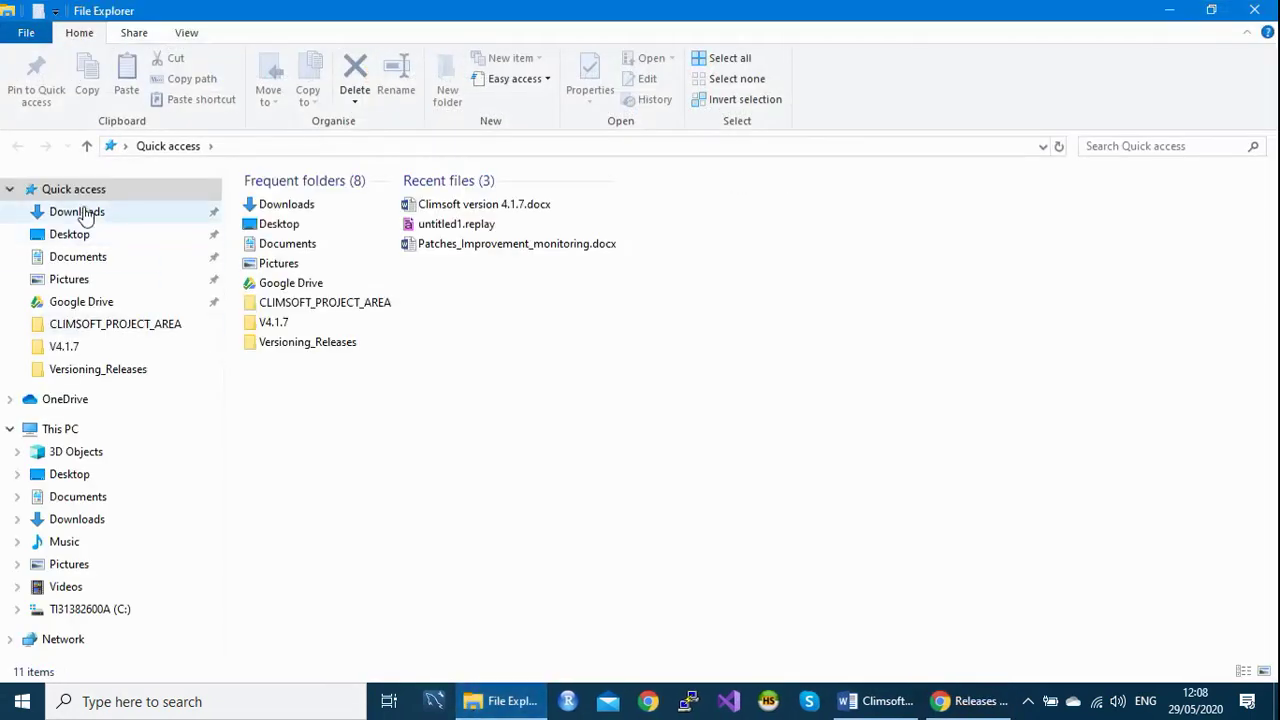
pyautogui.click(105, 214)
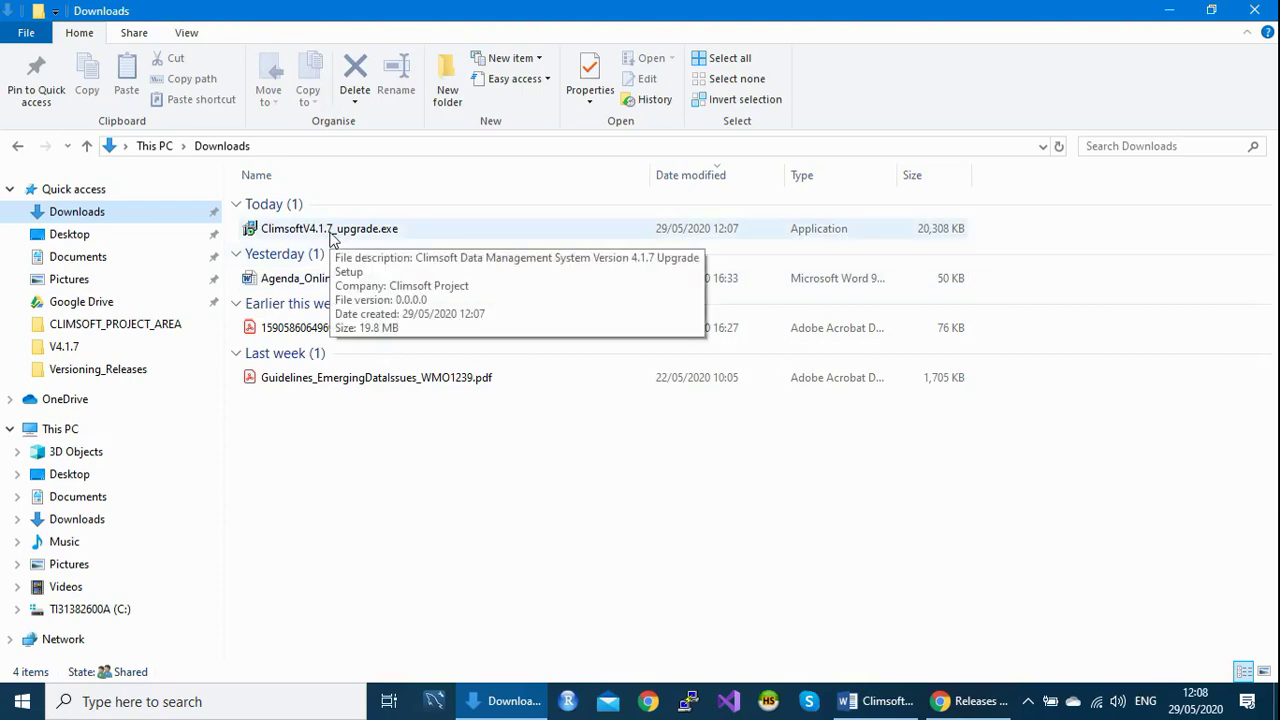
pyautogui.rightClick(331, 238)
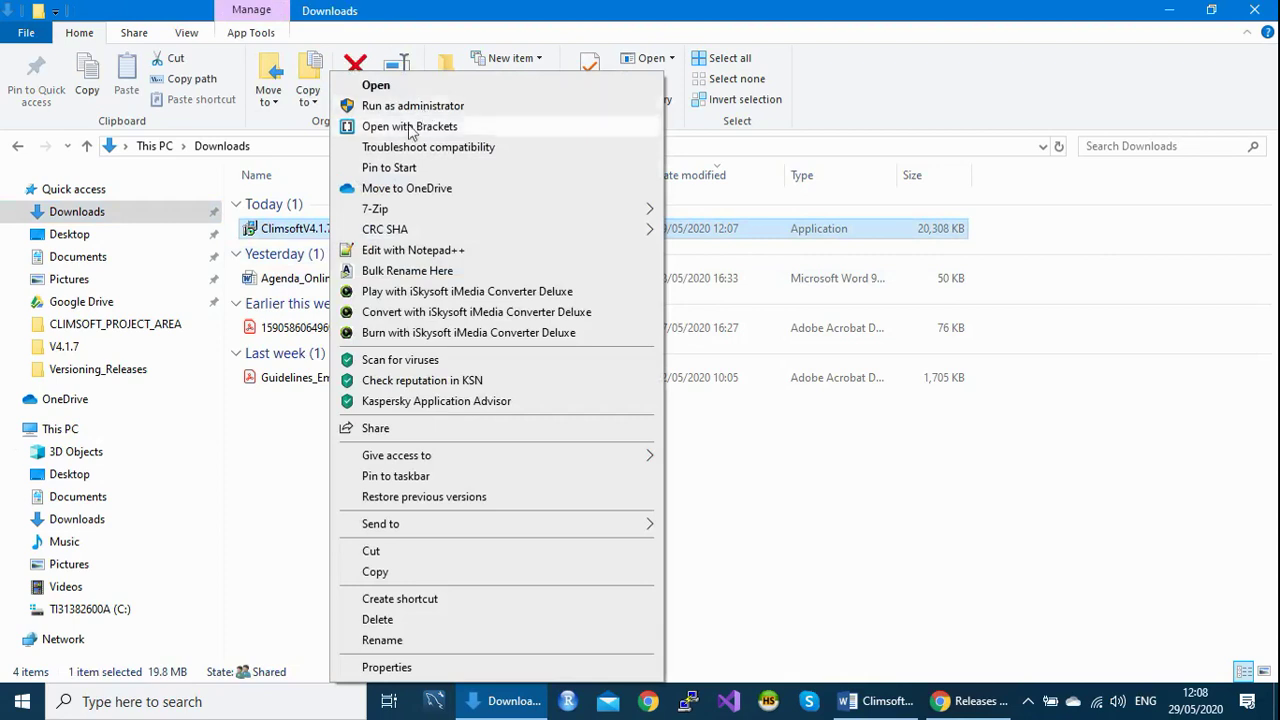
pyautogui.click(296, 481)
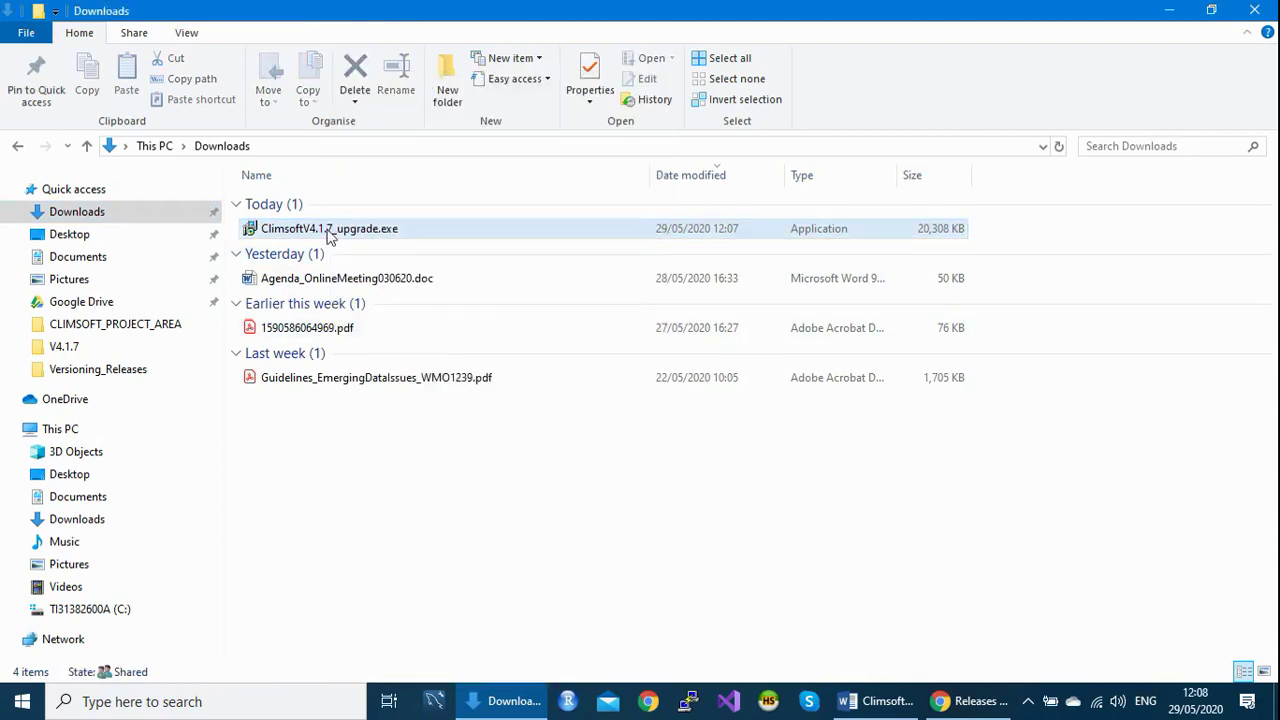
# Run ClimsoftV4.1.7_upgrade.exe, confirming Run in the unverified-publisher security warning.
pyautogui.moveTo(330, 238)
pyautogui.doubleClick(357, 230)
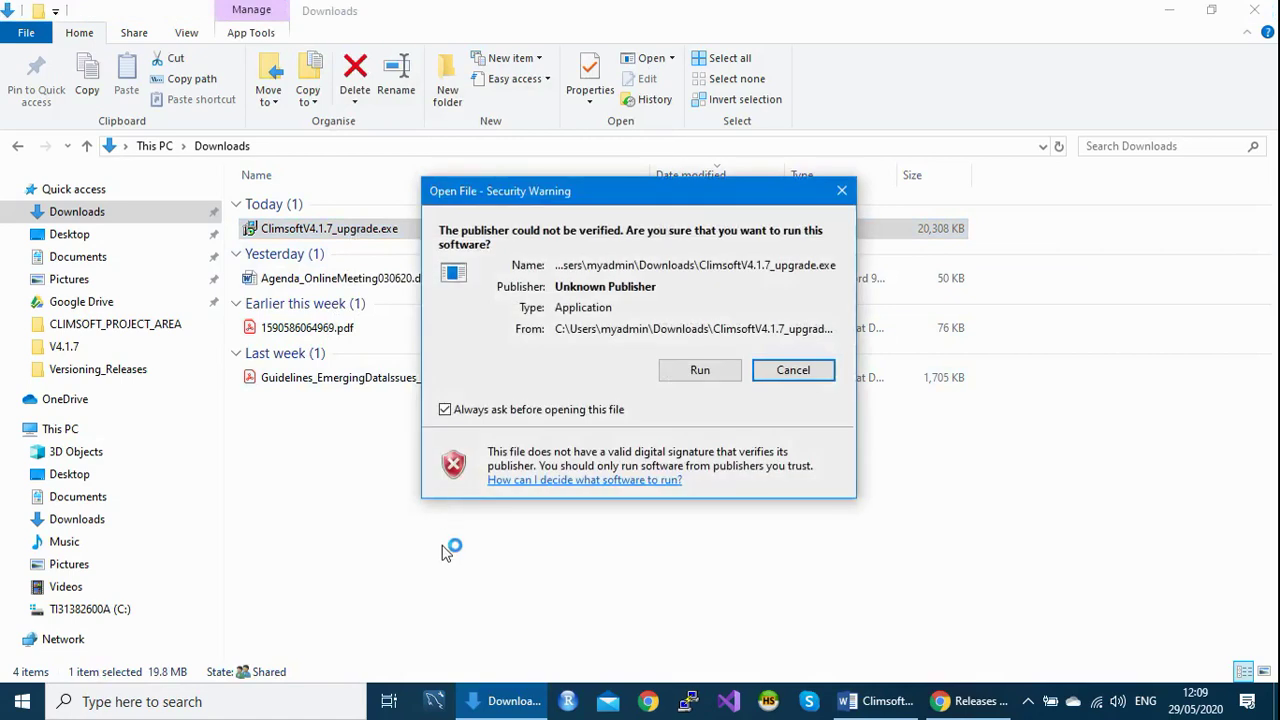
pyautogui.moveTo(620, 197)
pyautogui.mouseDown()
pyautogui.moveTo(588, 155)
pyautogui.moveTo(573, 274)
pyautogui.moveTo(610, 186)
pyautogui.mouseUp()
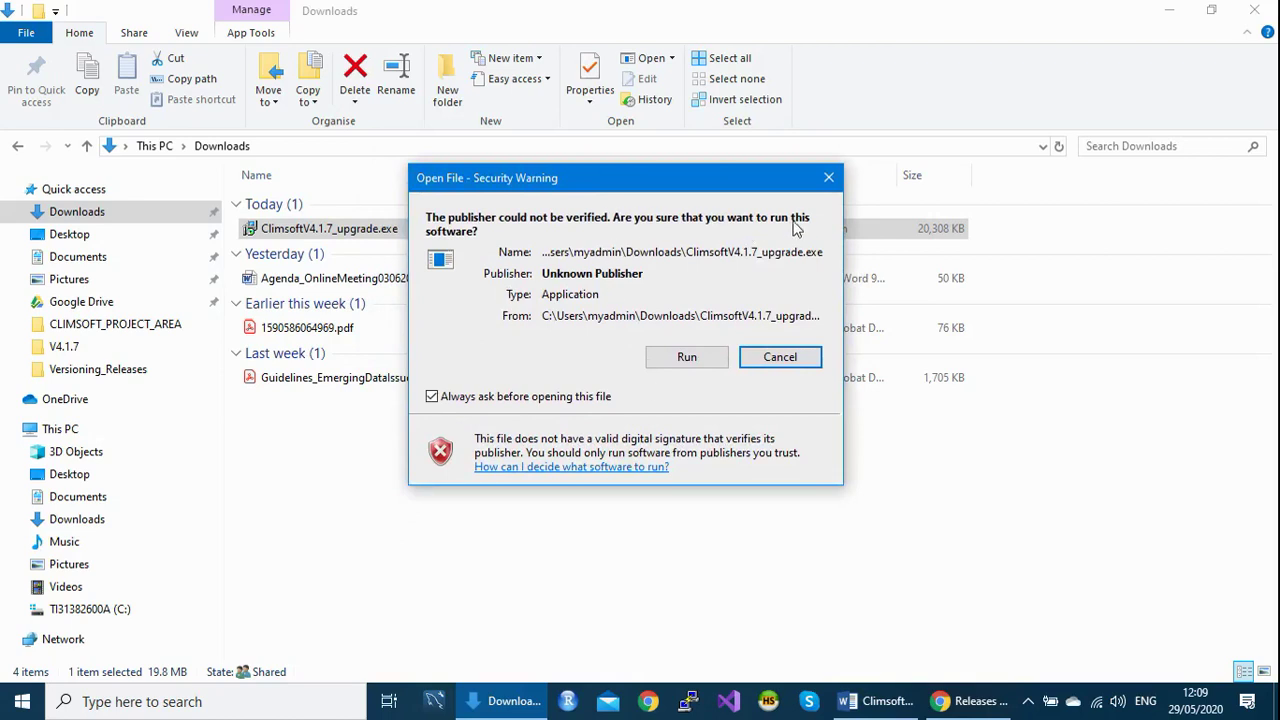
pyautogui.moveTo(652, 182); pyautogui.dragTo(660, 153)
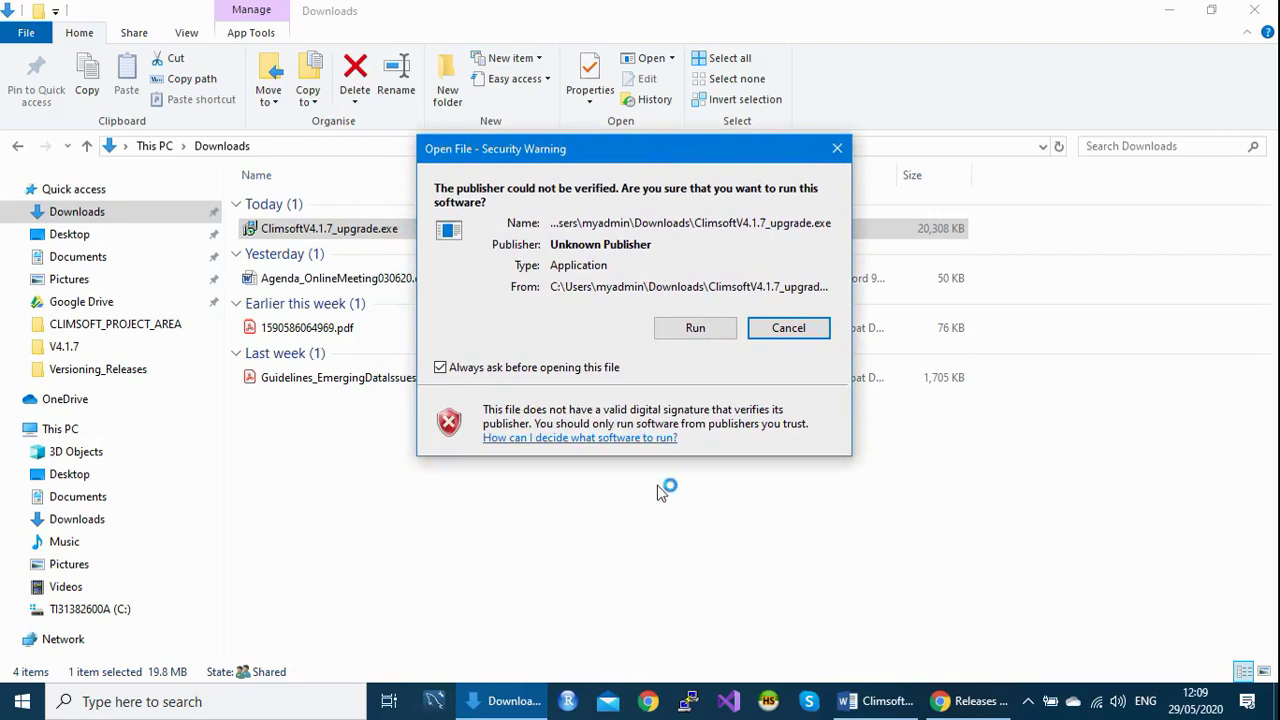
pyautogui.click(700, 332)
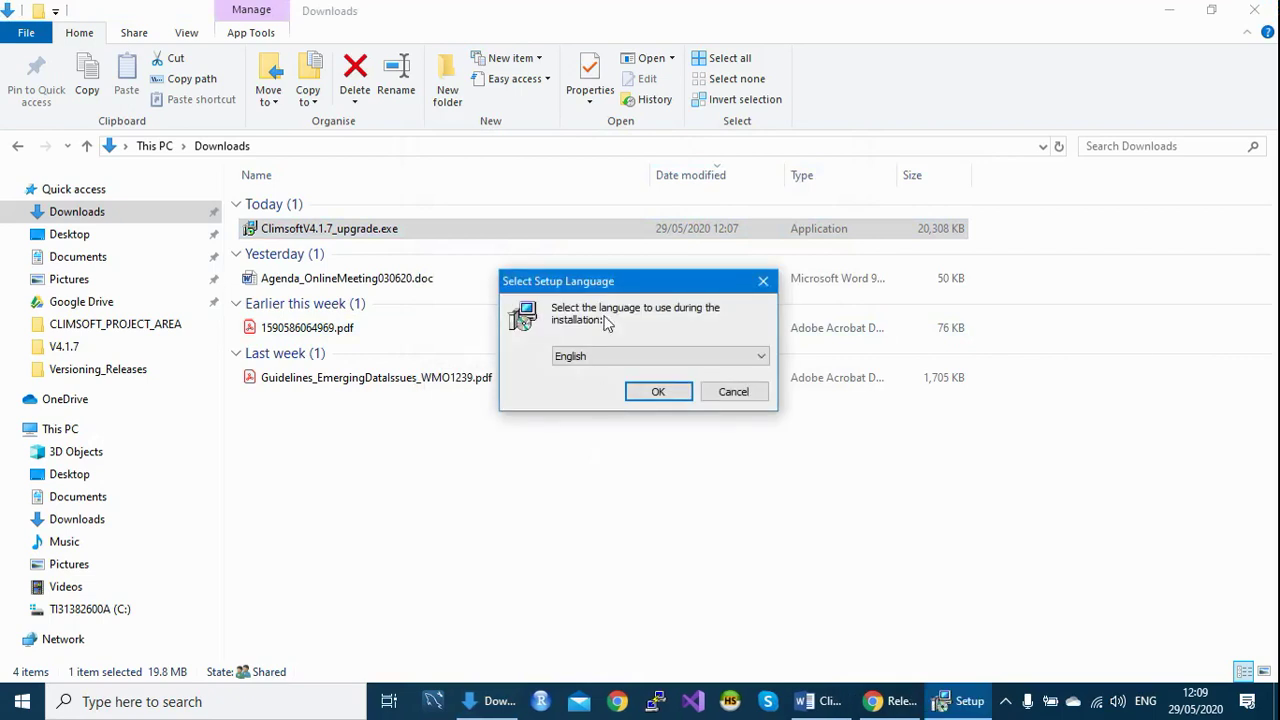
# Pick Français from the setup language list and confirm with OK.
pyautogui.moveTo(650, 288); pyautogui.dragTo(618, 278)
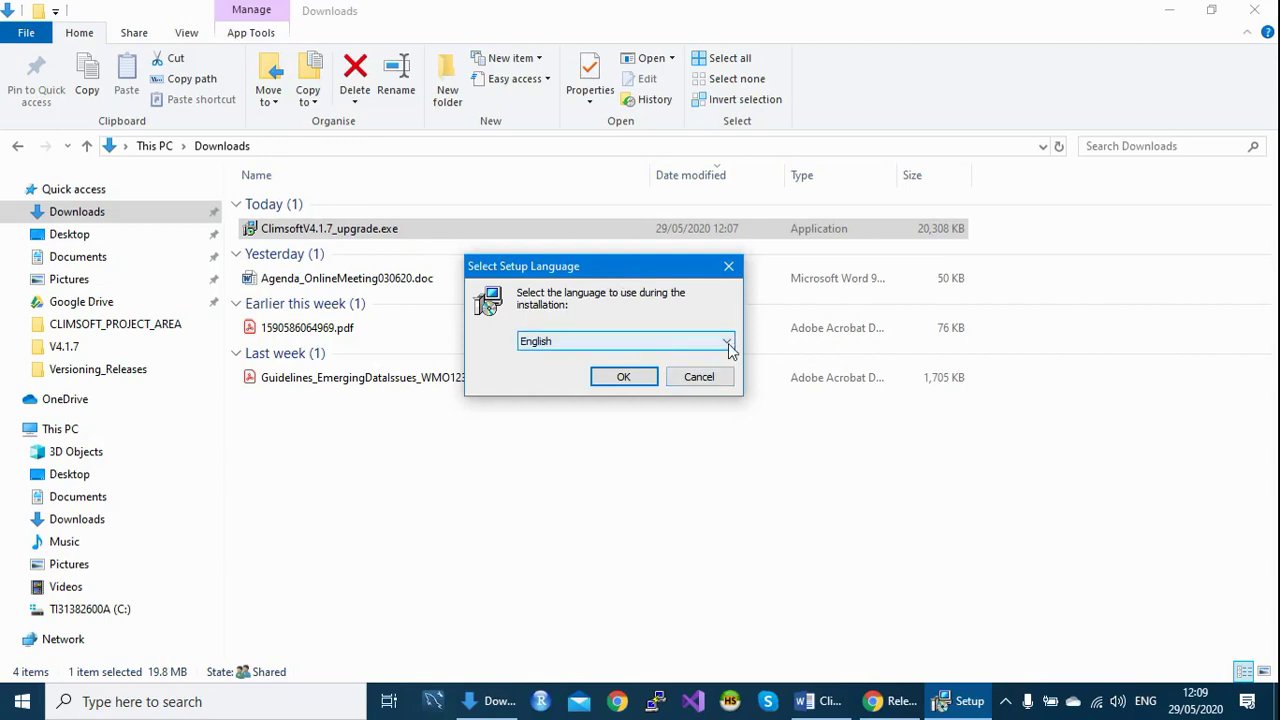
pyautogui.click(728, 343)
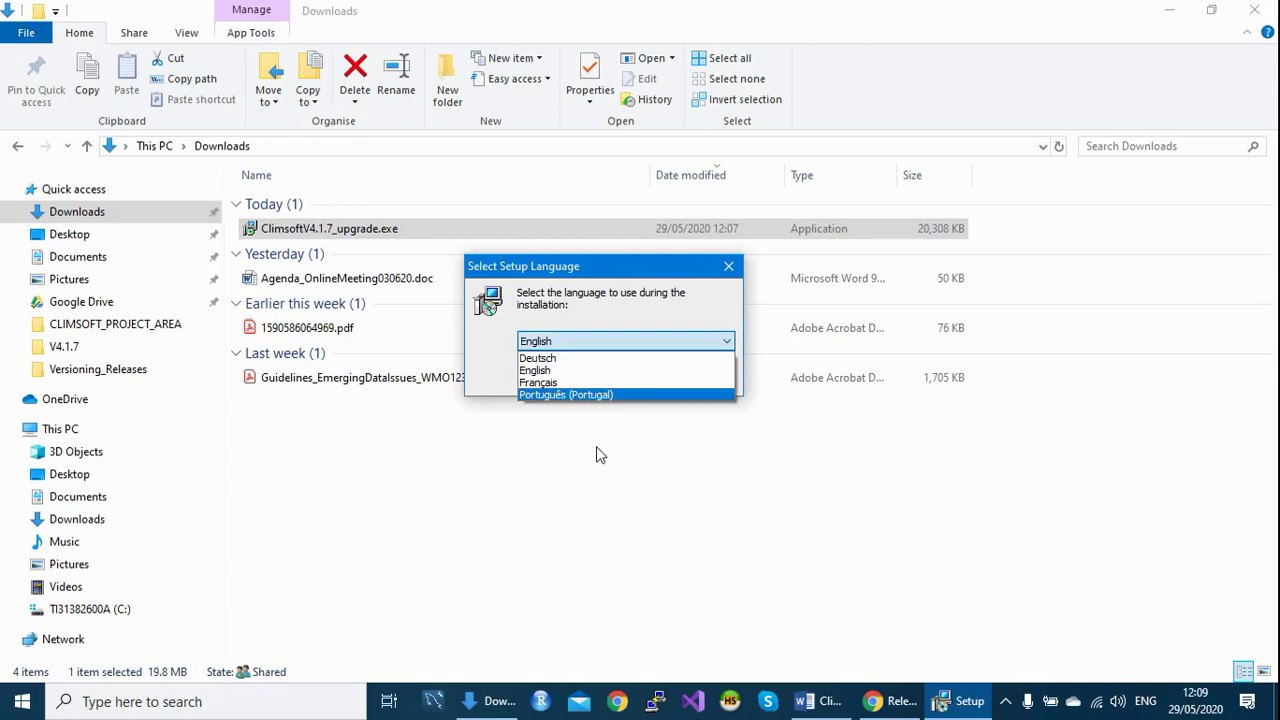
pyautogui.click(549, 387)
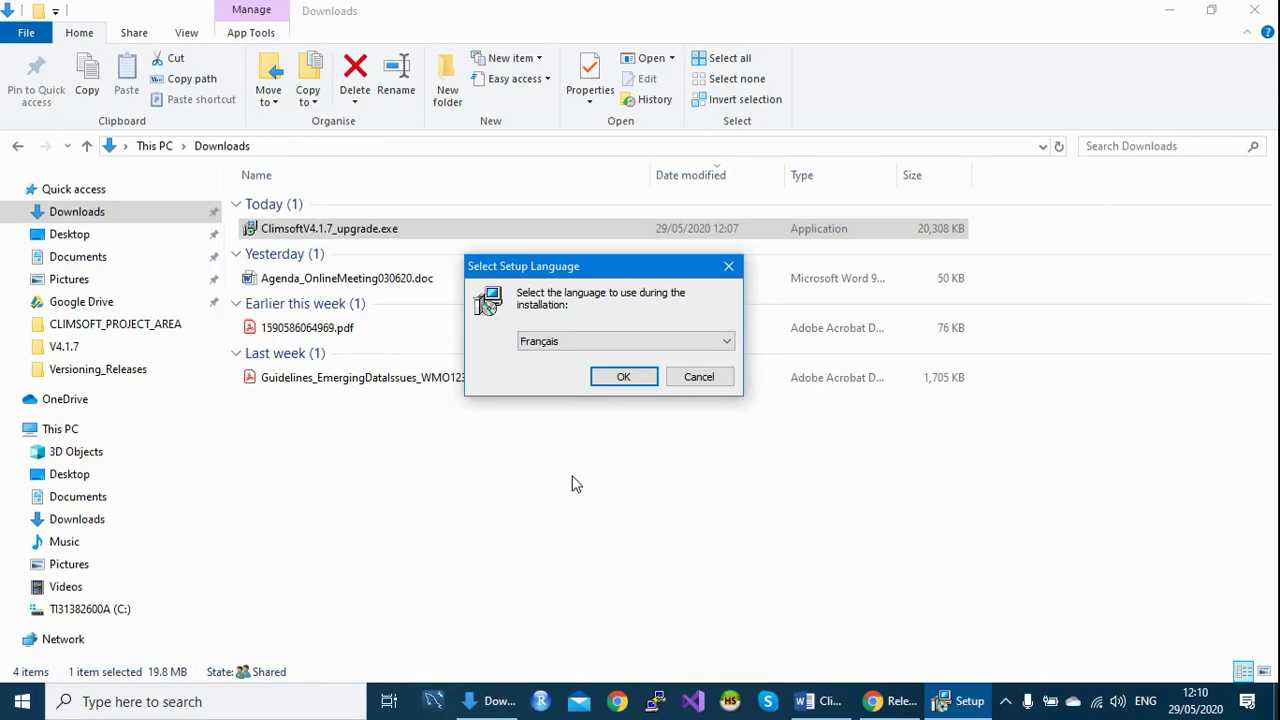
pyautogui.click(623, 379)
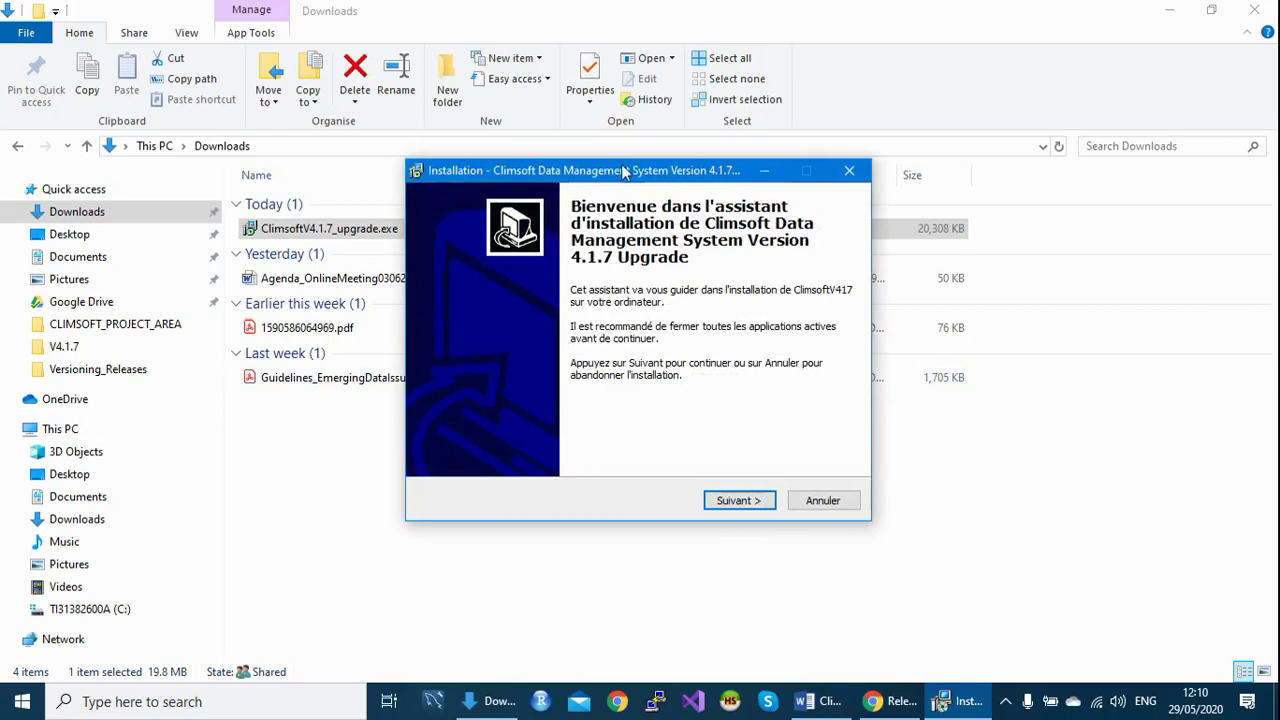
# Advance past the welcome page and accept the licence agreement.
pyautogui.moveTo(624, 171); pyautogui.dragTo(613, 159)
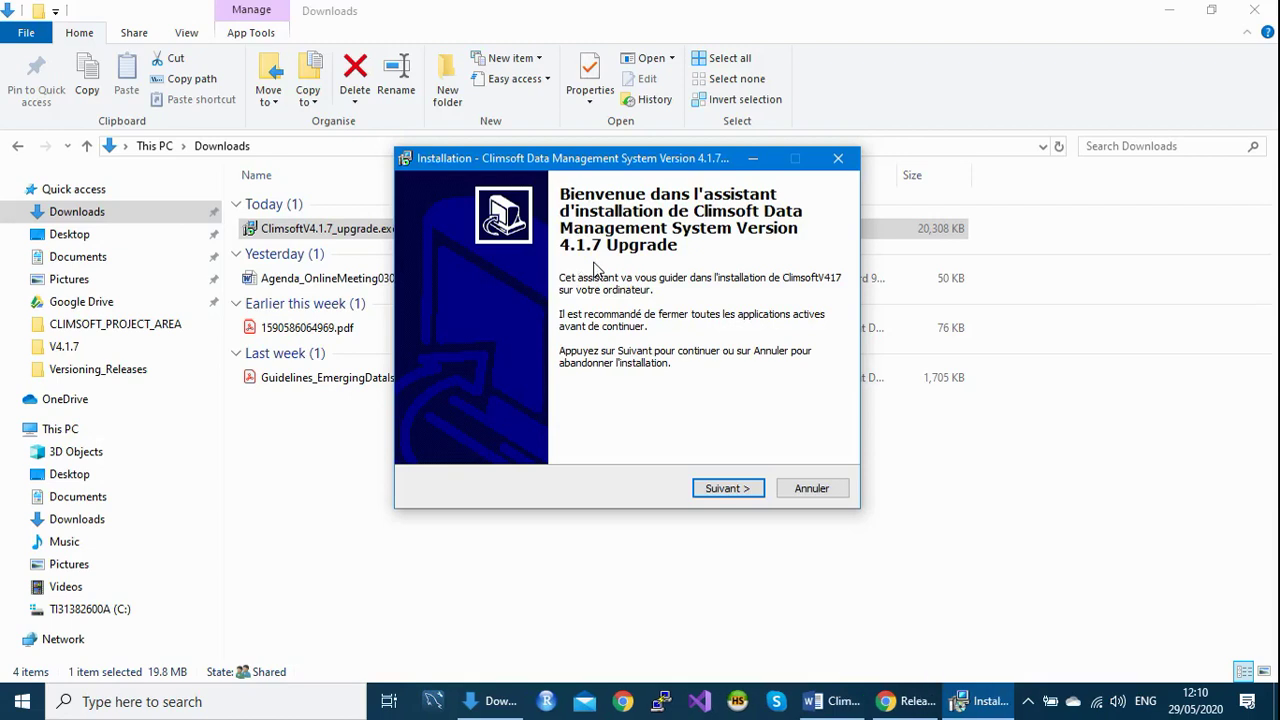
pyautogui.click(723, 491)
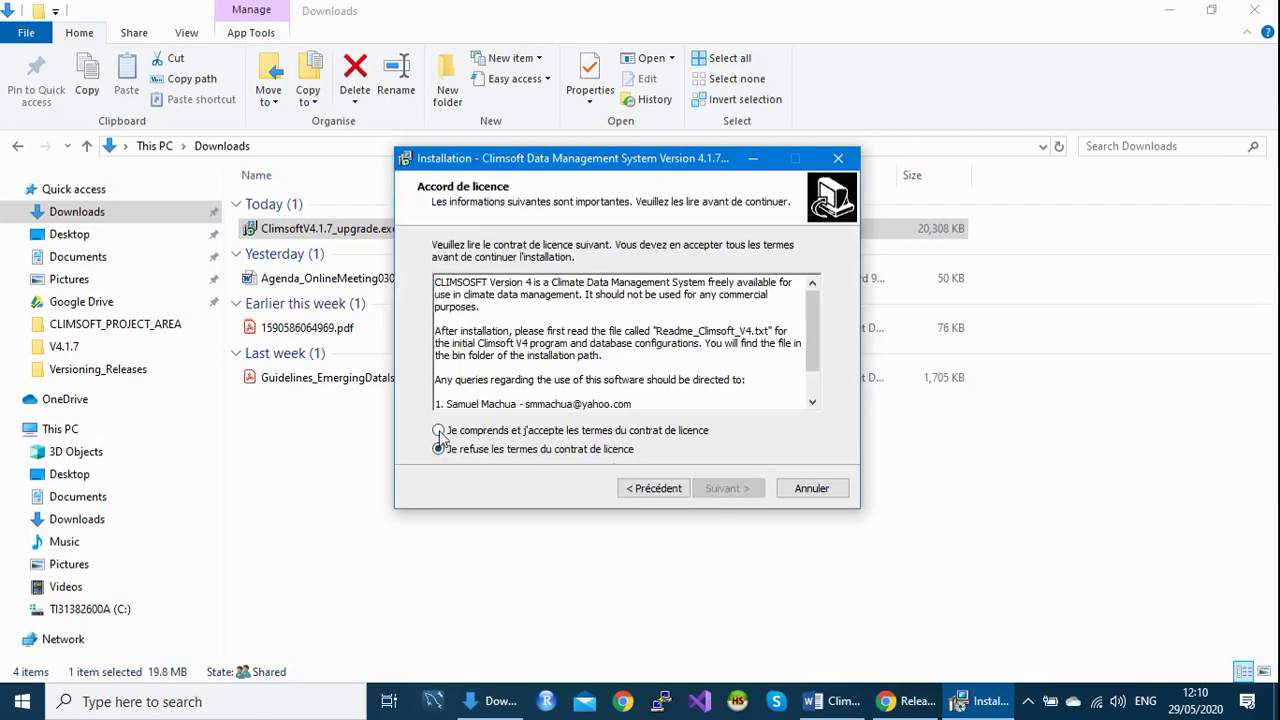
pyautogui.click(439, 431)
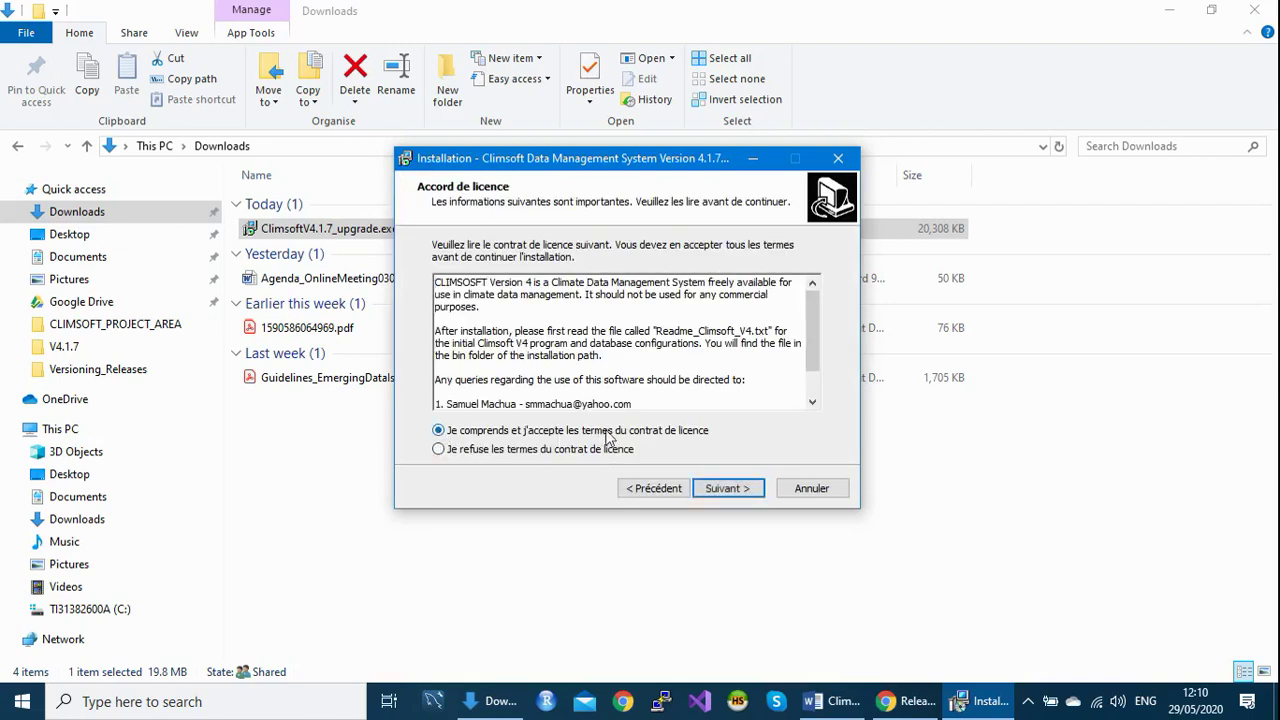
pyautogui.click(728, 489)
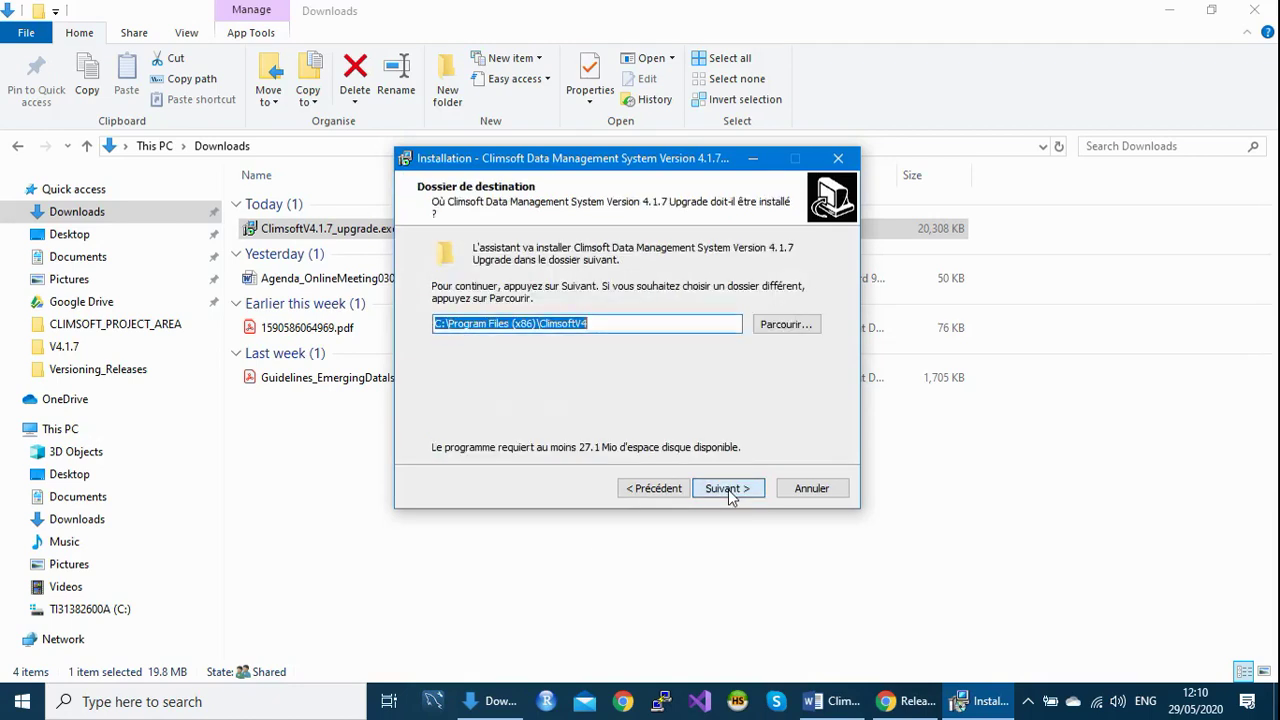
# Keep the destination folder C:\Program Files (x86)\ClimsoftV4 and continue.
pyautogui.click(615, 323)
pyautogui.moveTo(615, 323); pyautogui.dragTo(420, 343)
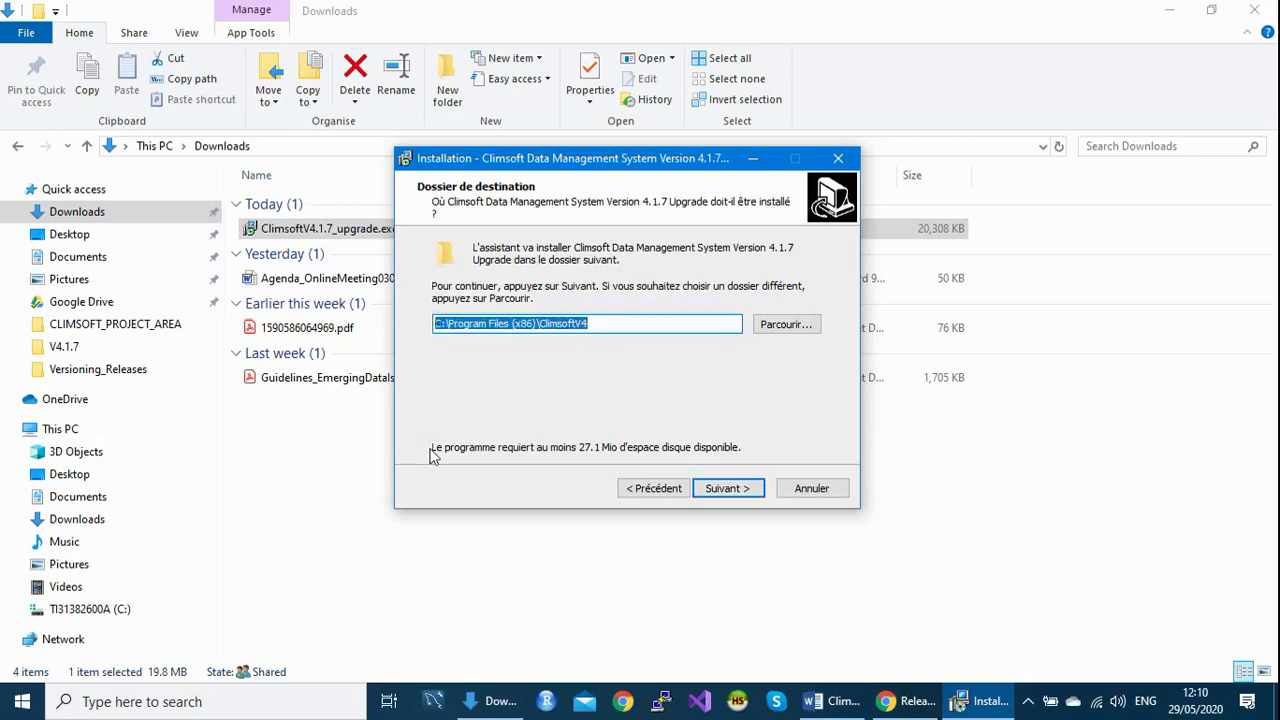
pyautogui.click(729, 490)
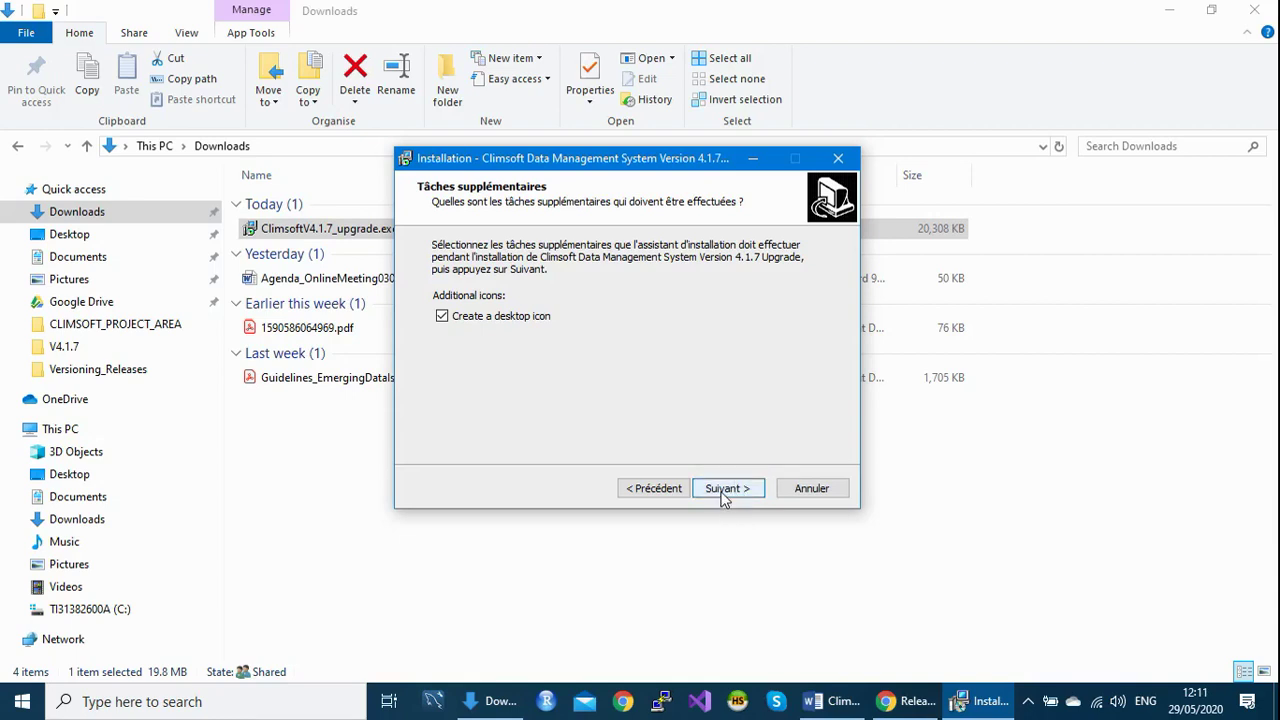
# Install the Climsoft 4.1.7 upgrade with a desktop icon into C:\Program Files (x86)\ClimsoftV4, then close the finished wizard.
pyautogui.click(724, 497)
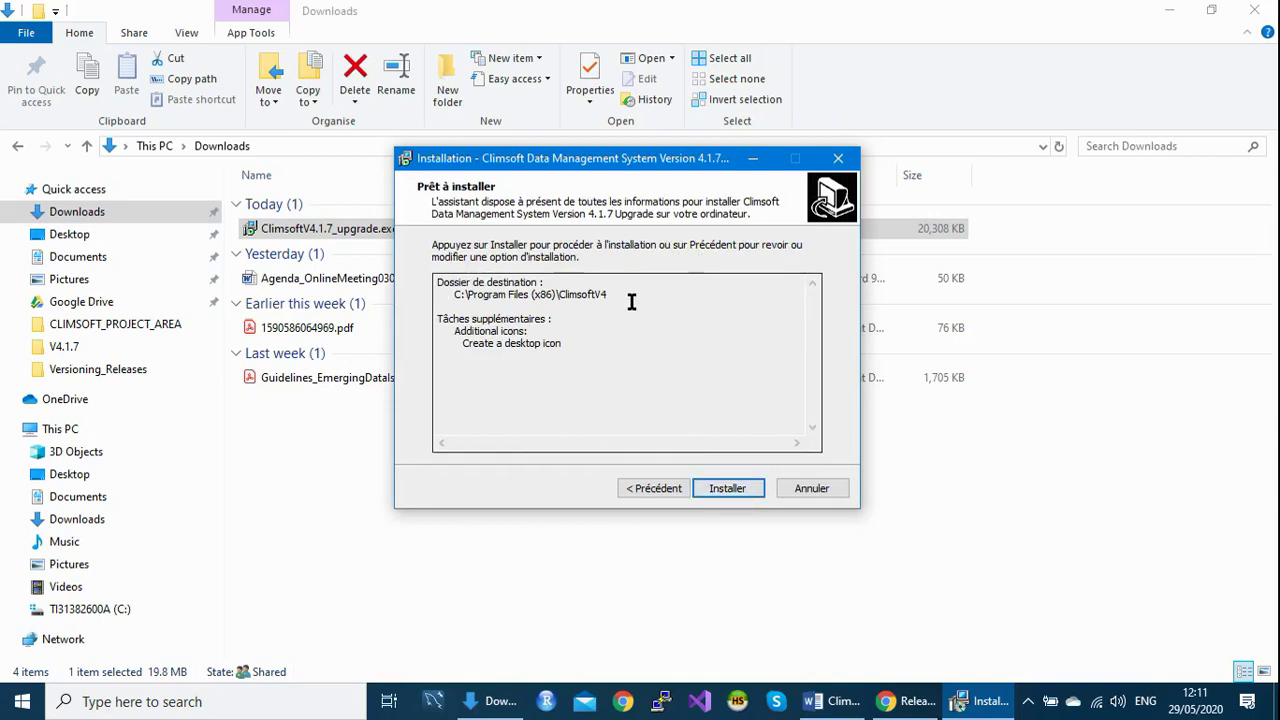
pyautogui.moveTo(621, 294); pyautogui.dragTo(447, 296)
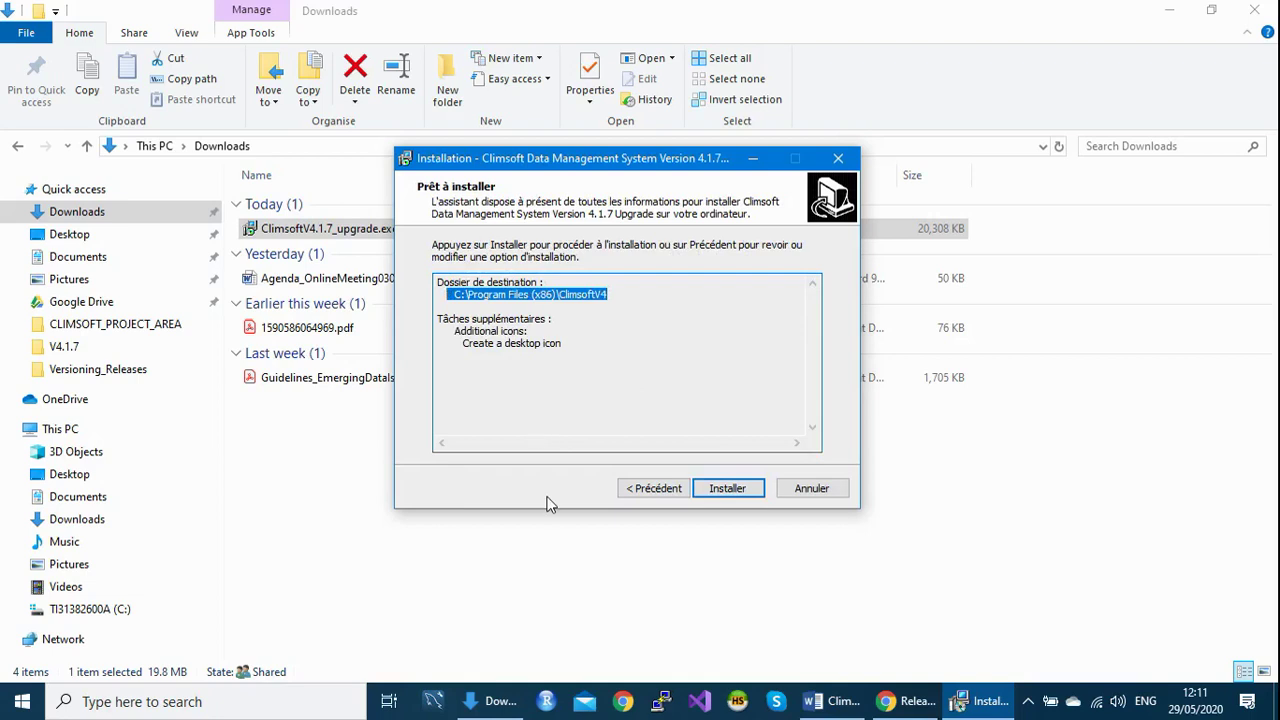
pyautogui.click(740, 494)
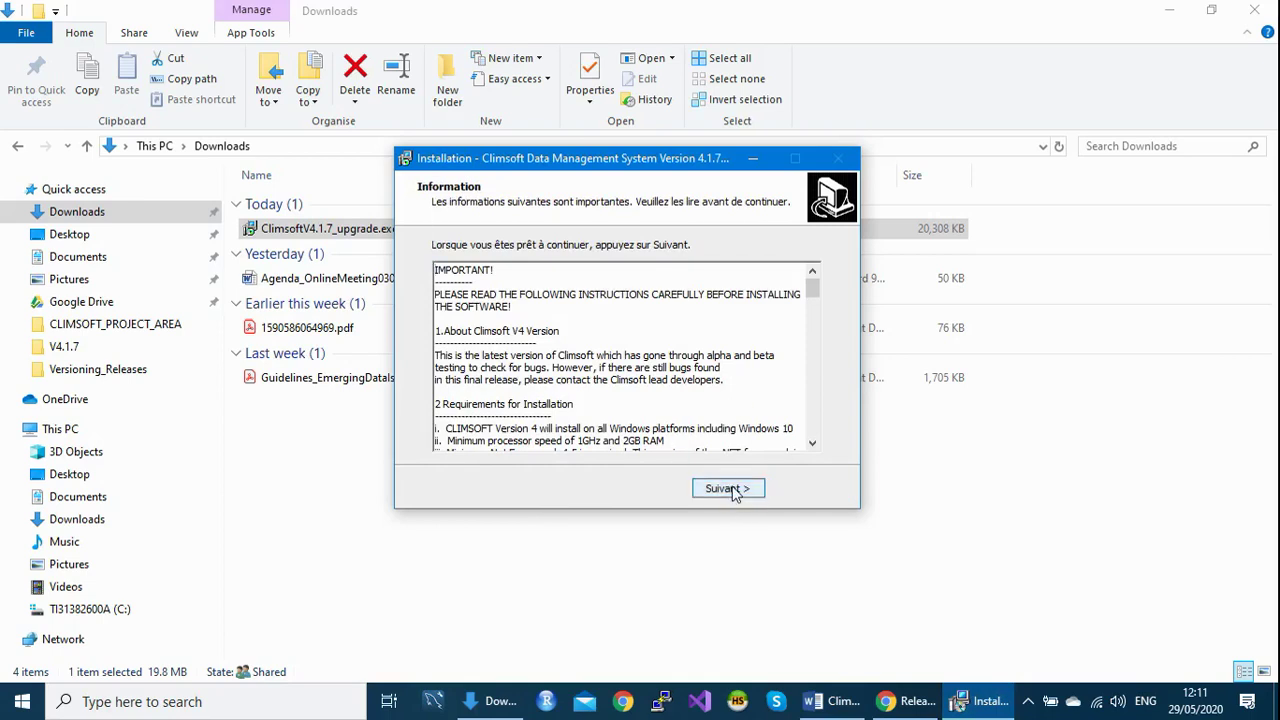
pyautogui.click(735, 492)
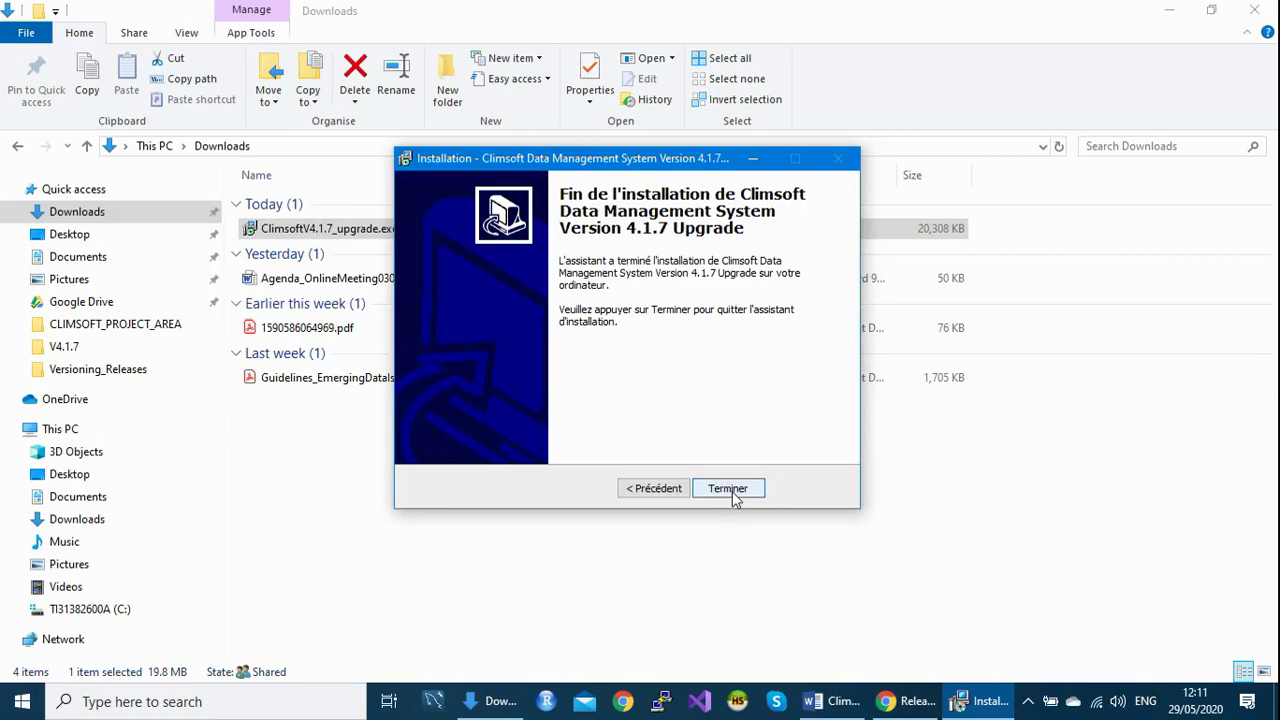
pyautogui.click(728, 489)
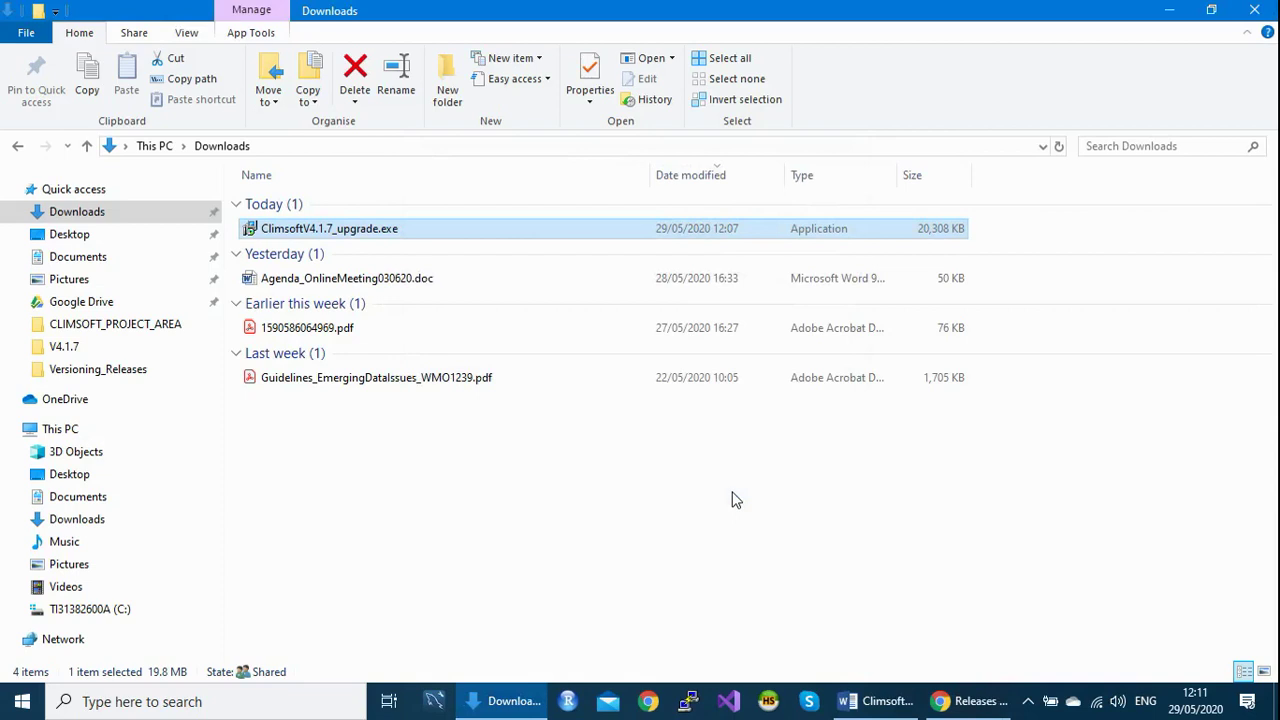
# Close the Downloads folder and the Chrome releases page, and minimize the Word announcement.
pyautogui.click(1253, 12)
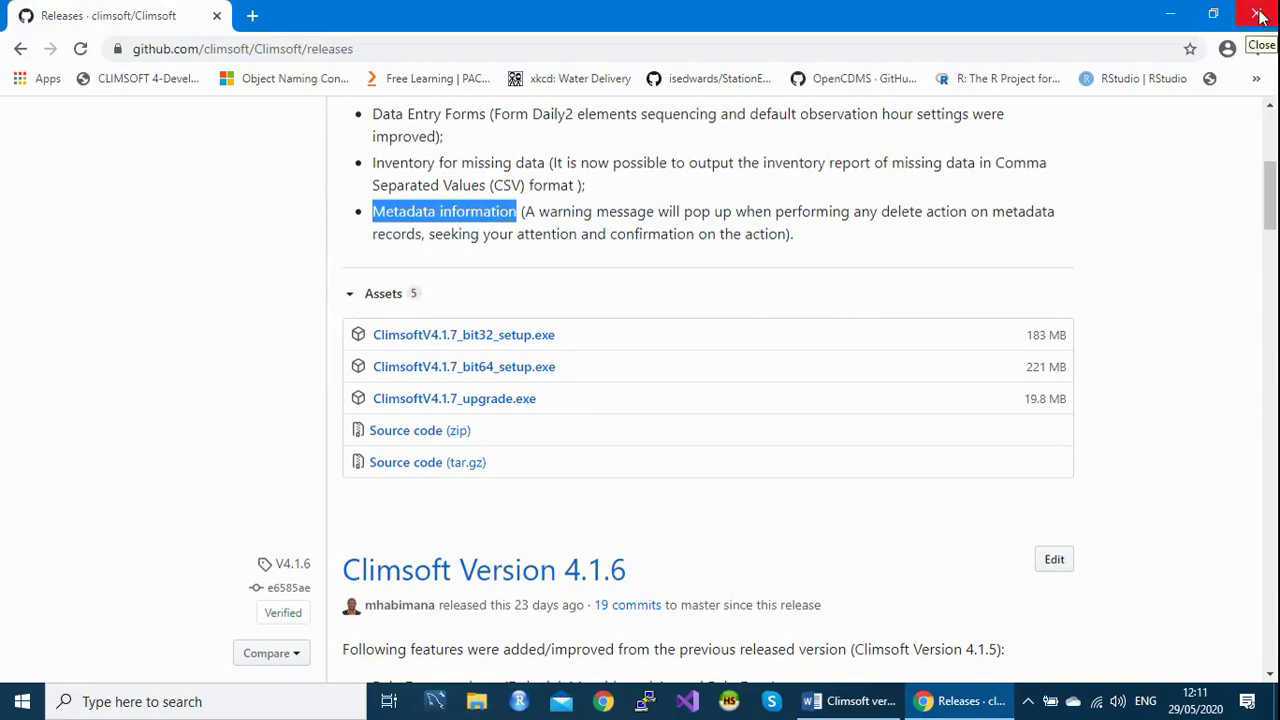
pyautogui.click(1258, 14)
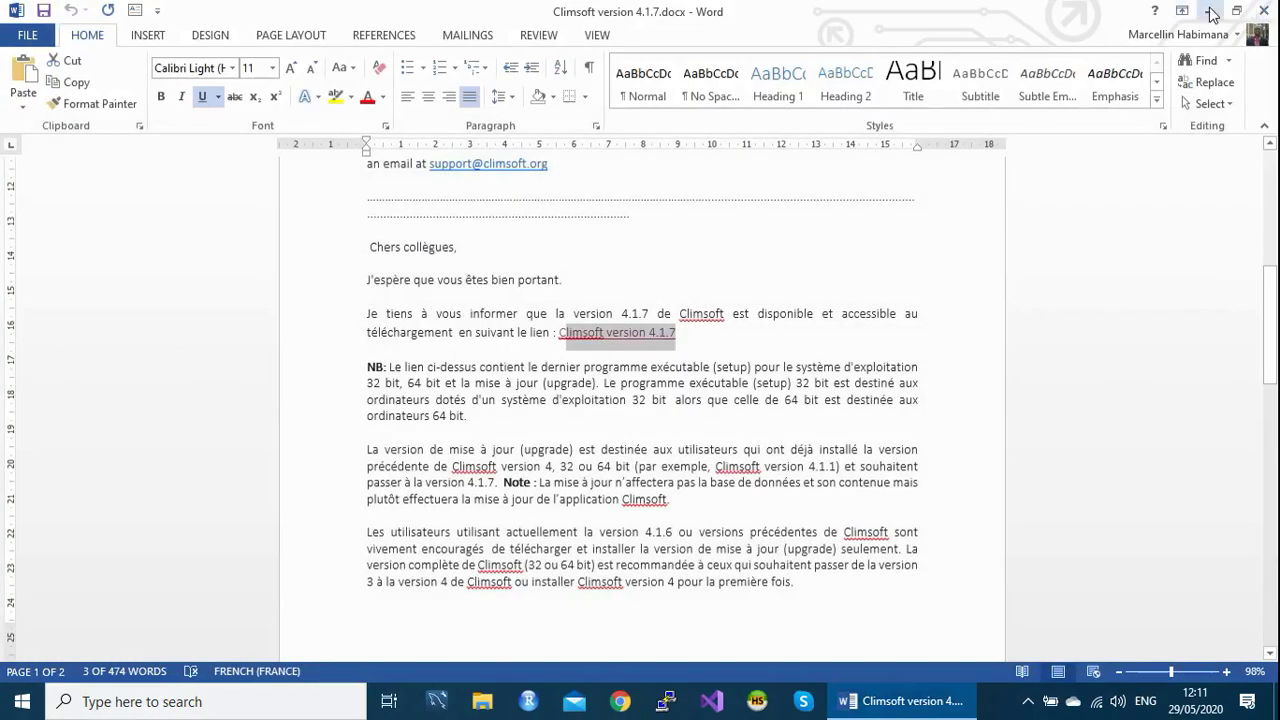
pyautogui.click(1210, 12)
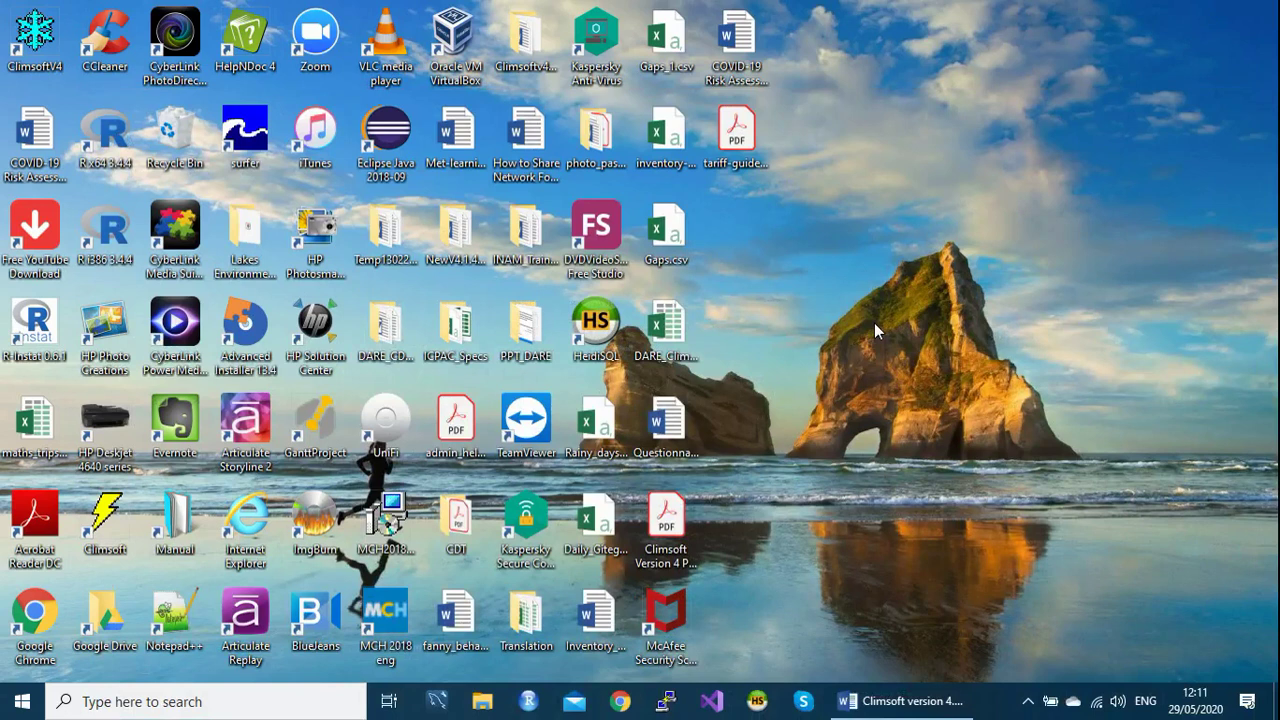
# Launch ClimsoftV4 from the desktop and log in to Default_database with the account password.
pyautogui.doubleClick(34, 38)
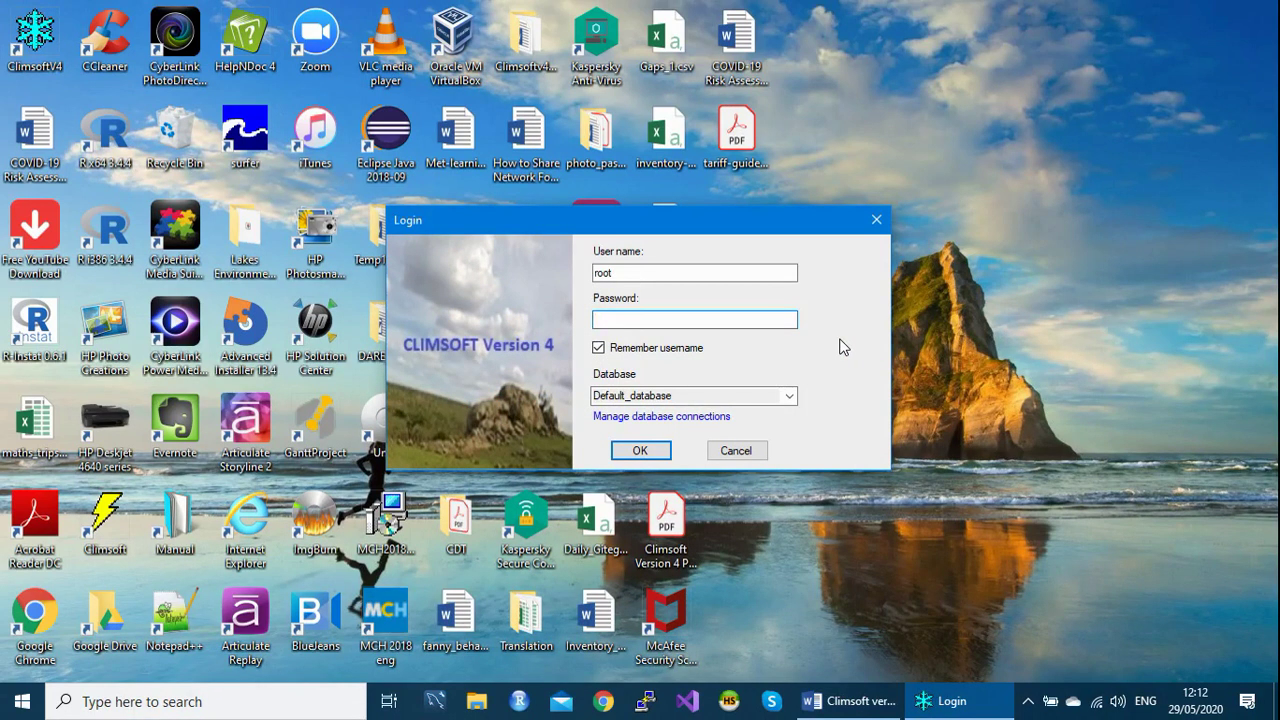
pyautogui.write('*****')
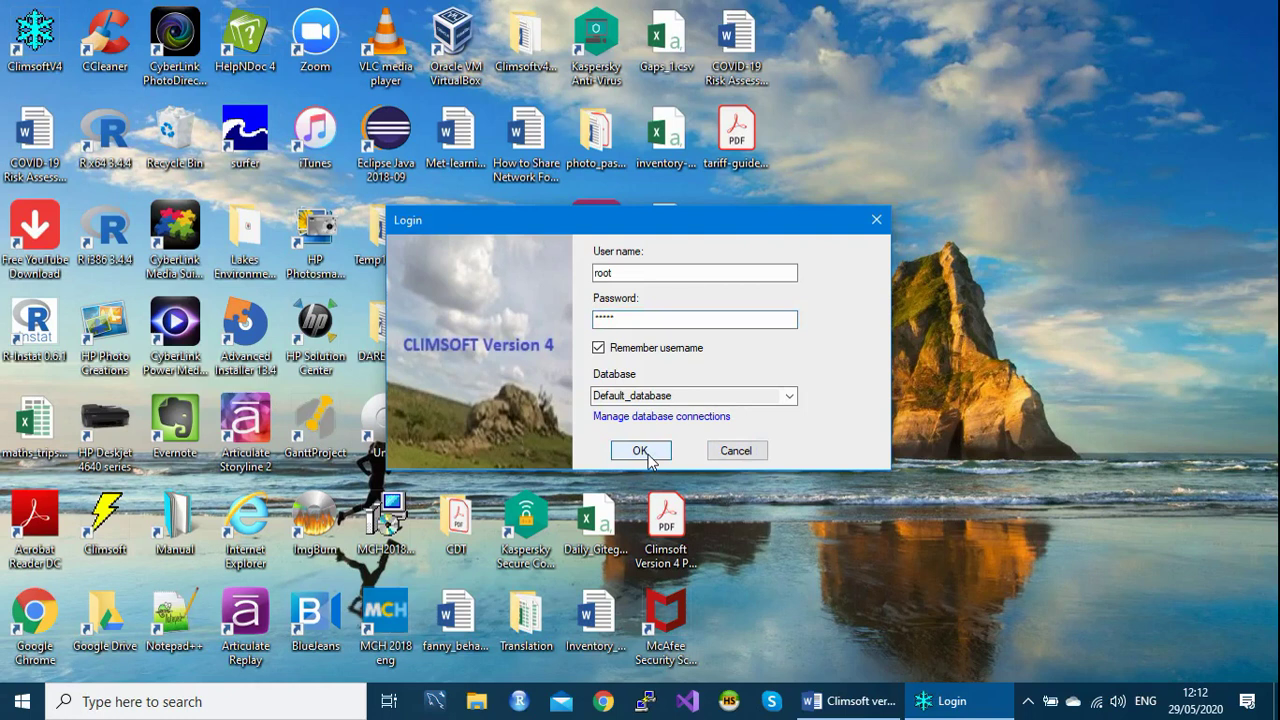
pyautogui.click(637, 456)
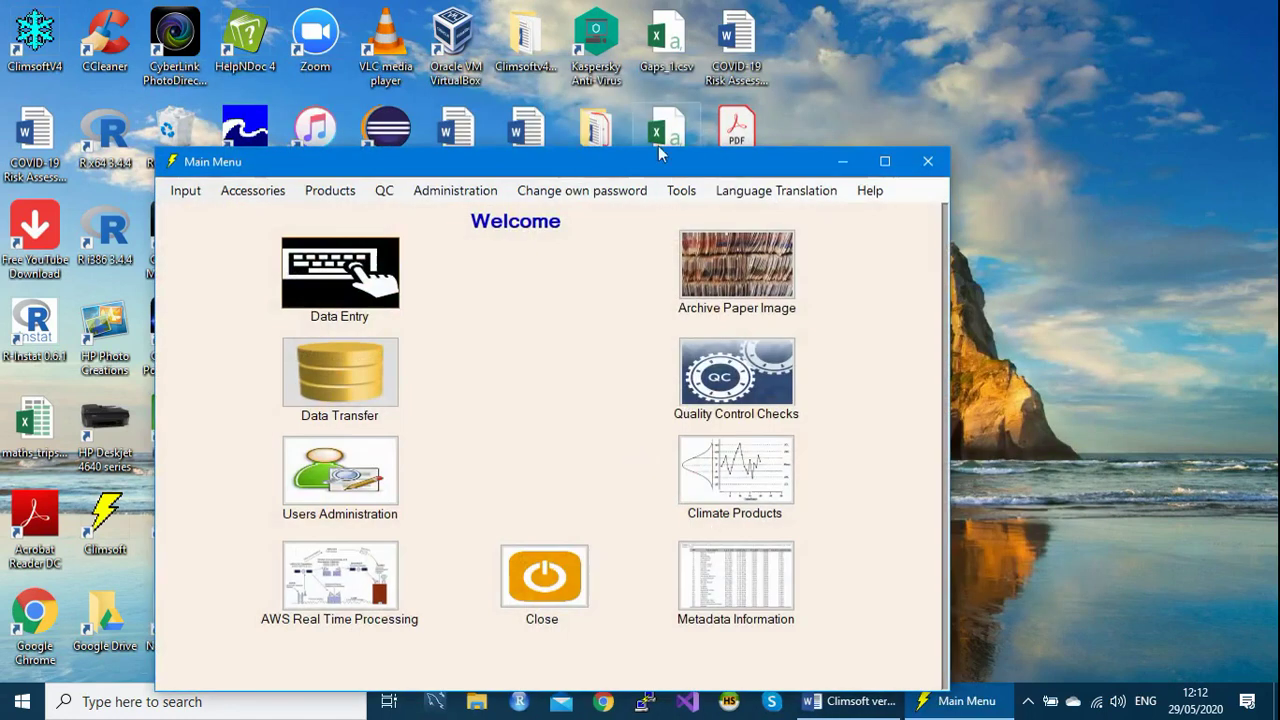
# Close the Main Menu, relaunch ClimsoftV4 and log in again with the account password.
pyautogui.moveTo(660, 162); pyautogui.dragTo(657, 102)
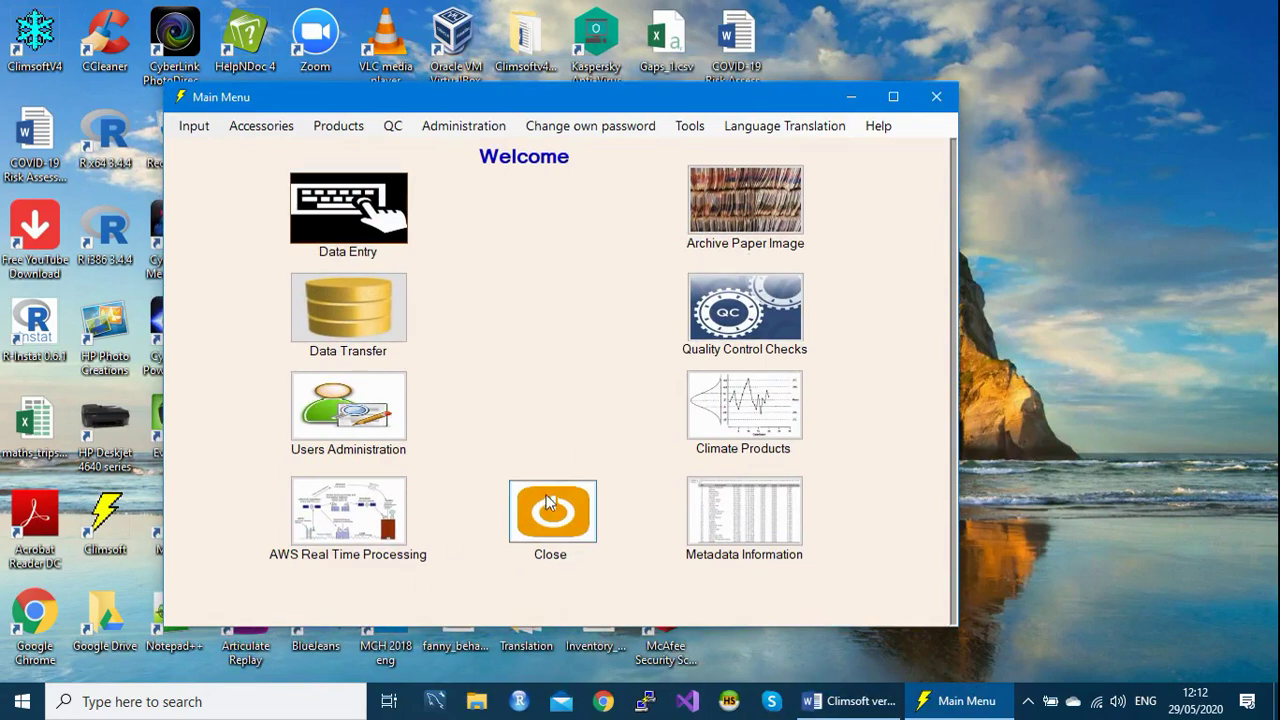
pyautogui.click(553, 528)
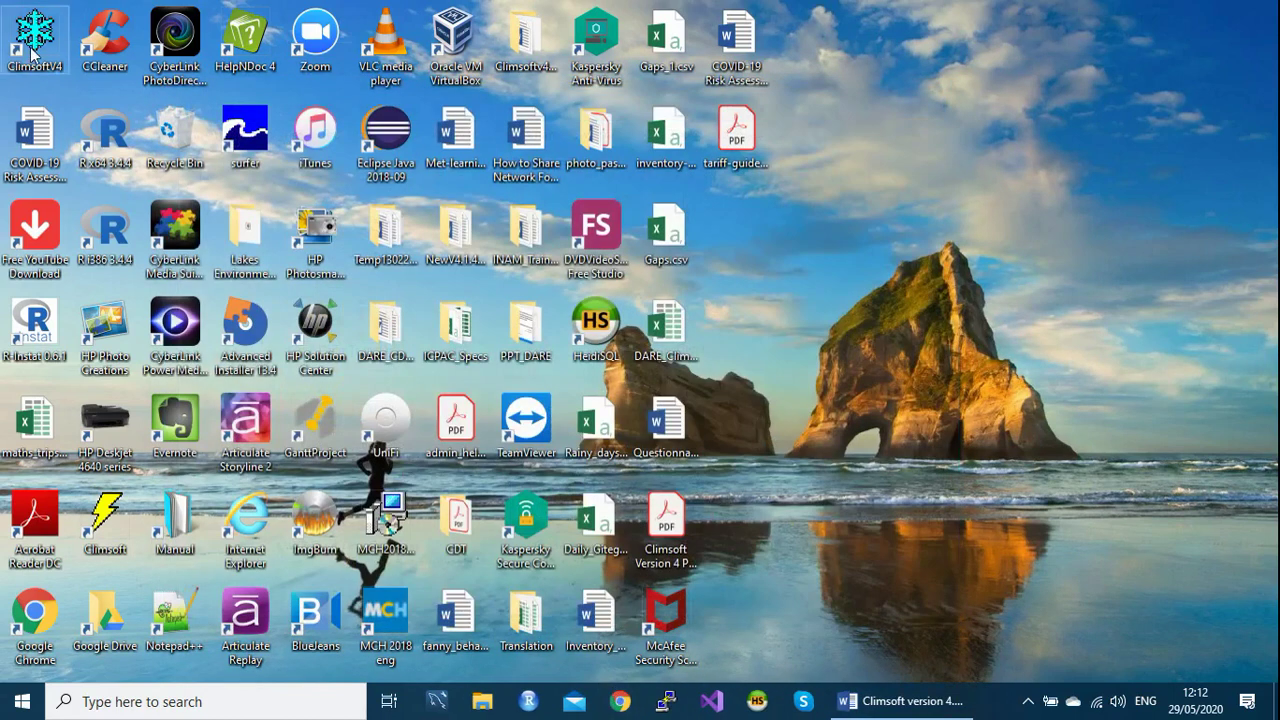
pyautogui.doubleClick(33, 40)
pyautogui.write('admin')
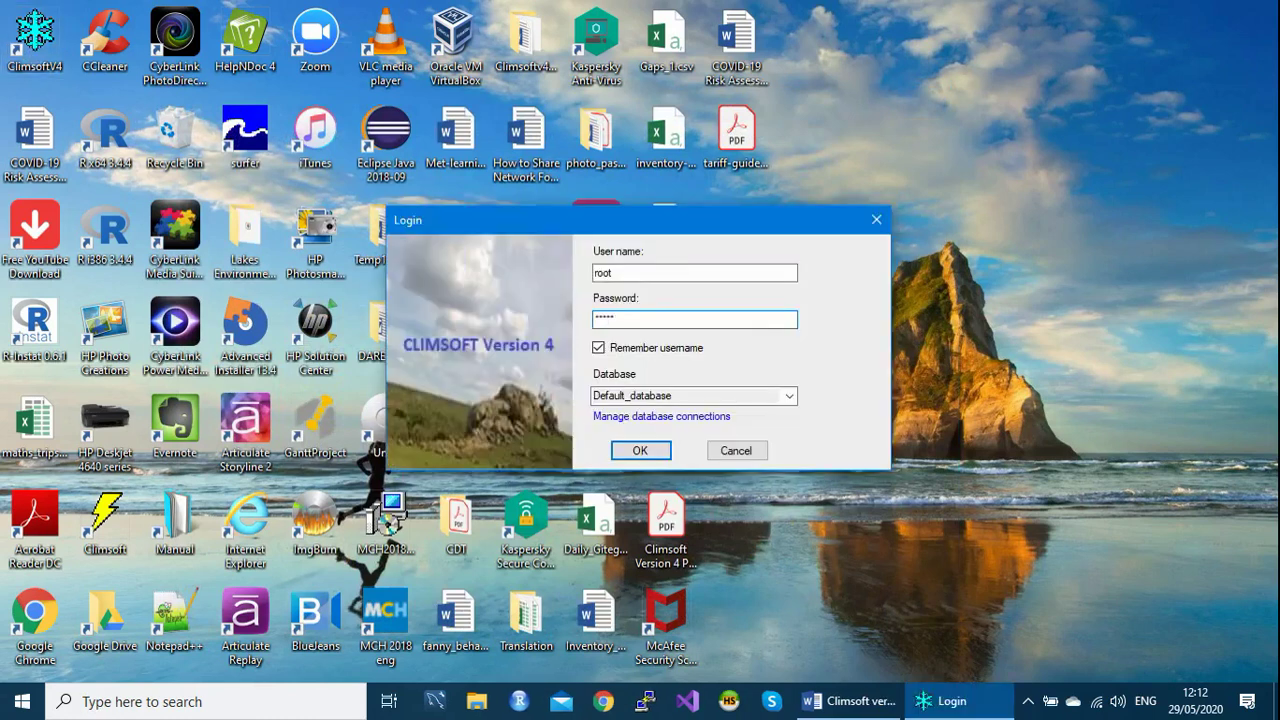
pyautogui.click(640, 452)
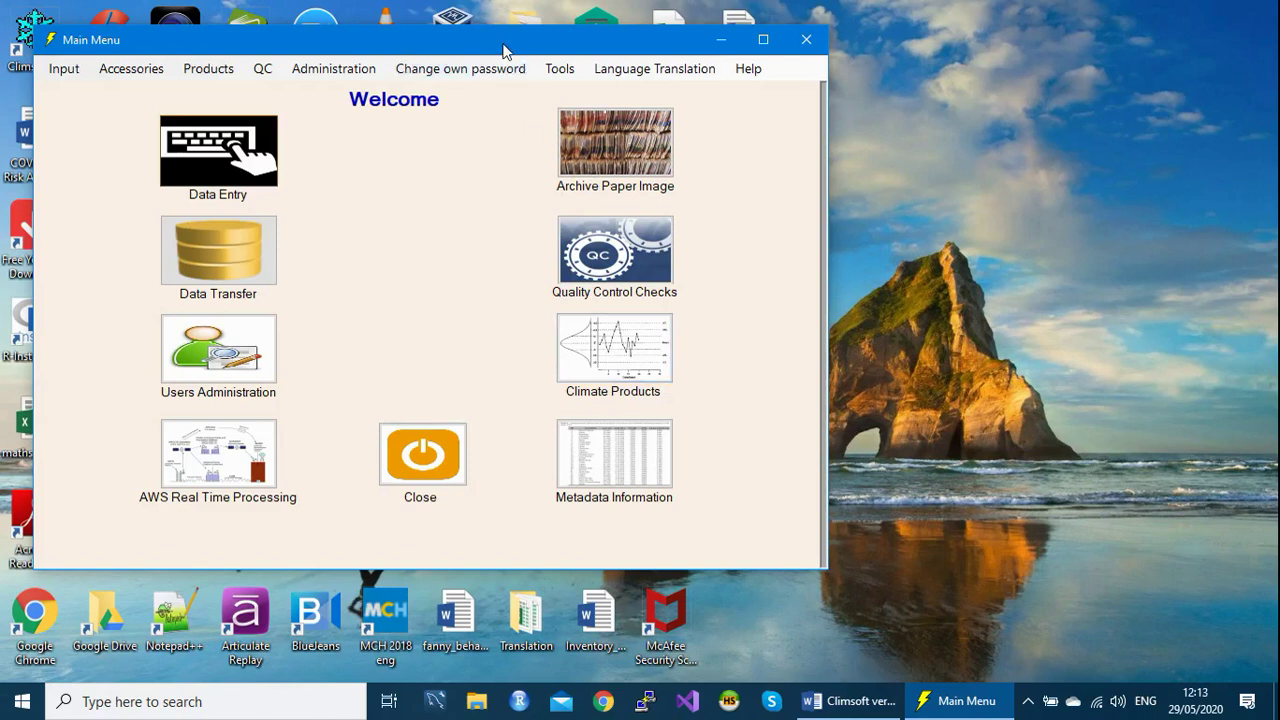
pyautogui.moveTo(502, 41); pyautogui.dragTo(548, 64)
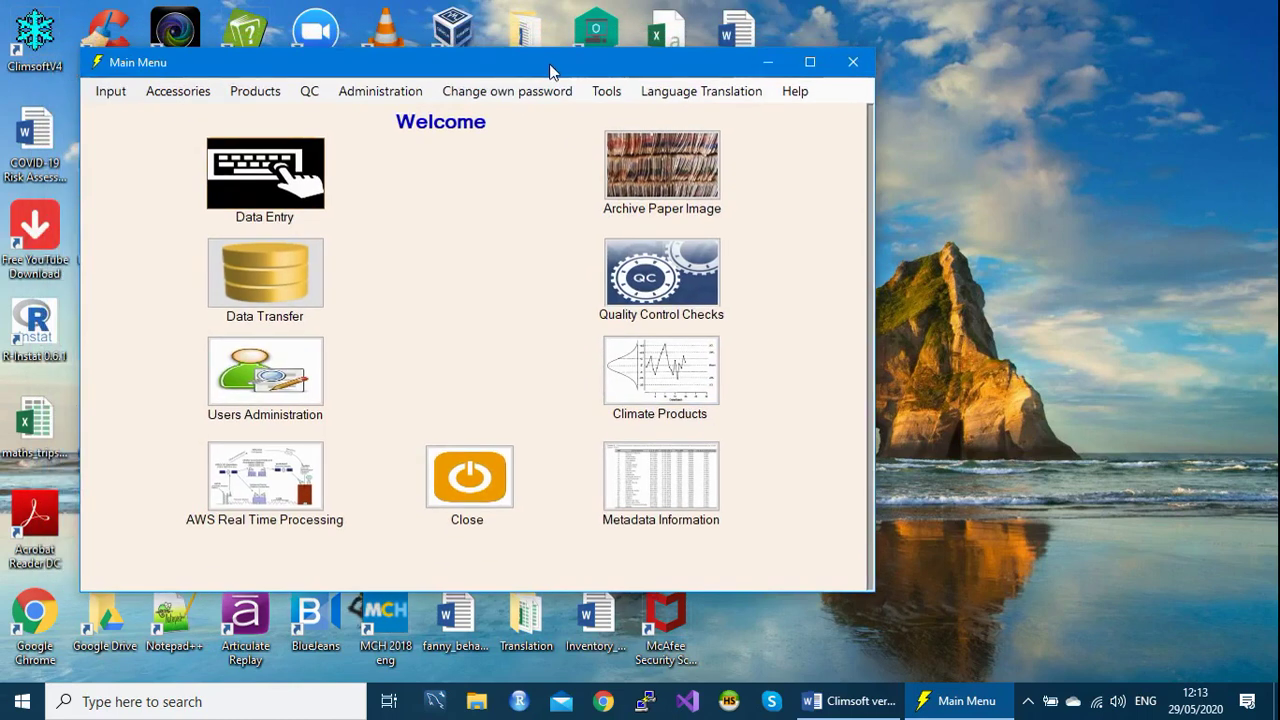